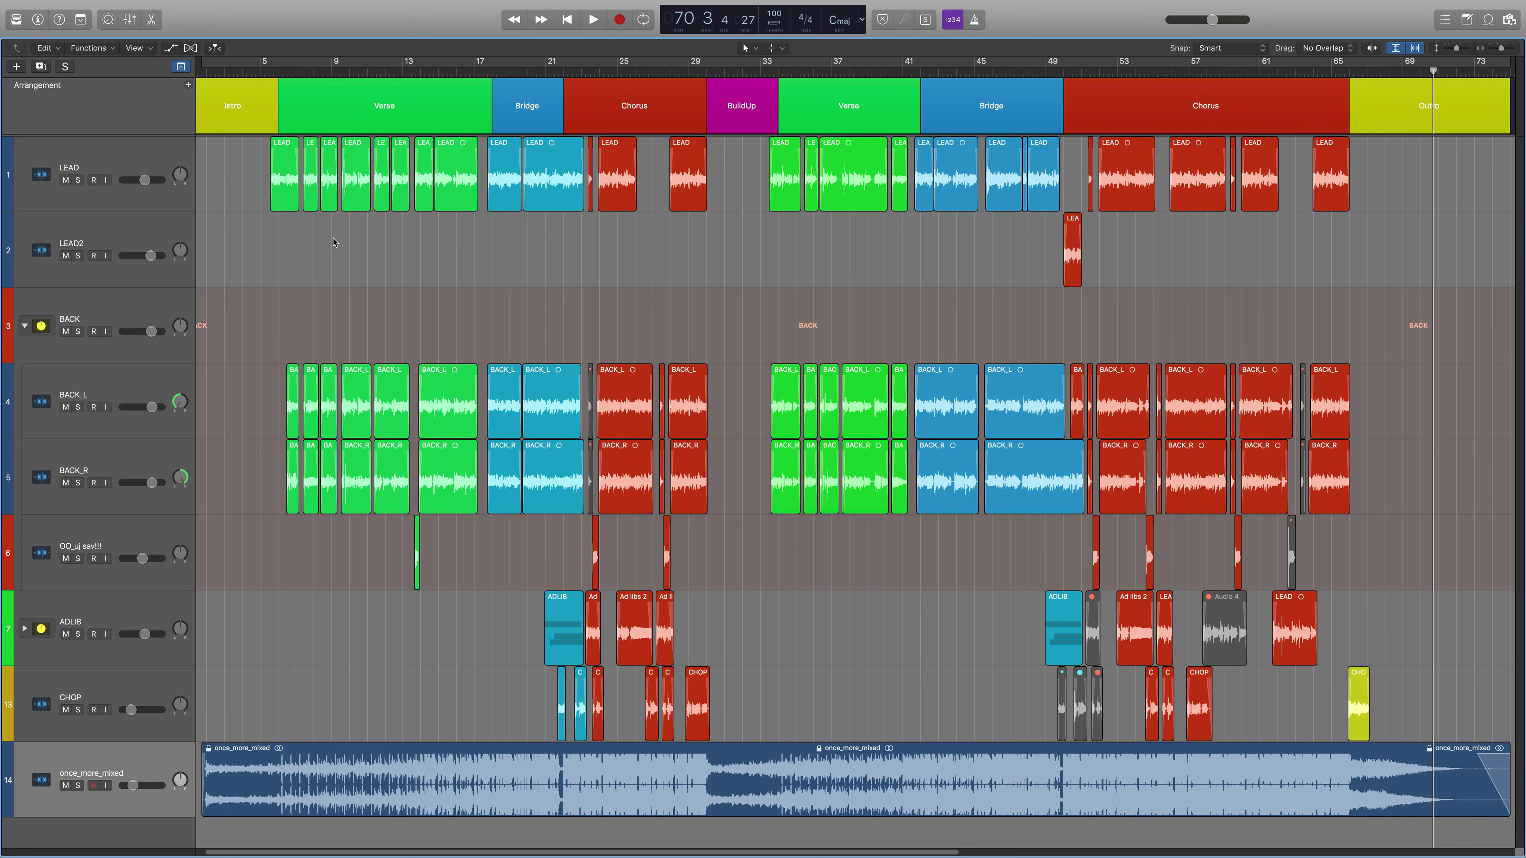
Show the track inspector, open the LoudMax insert on the once_more_mixed channel's output, and move its window over the arrangement's upper tracks.
key(i)
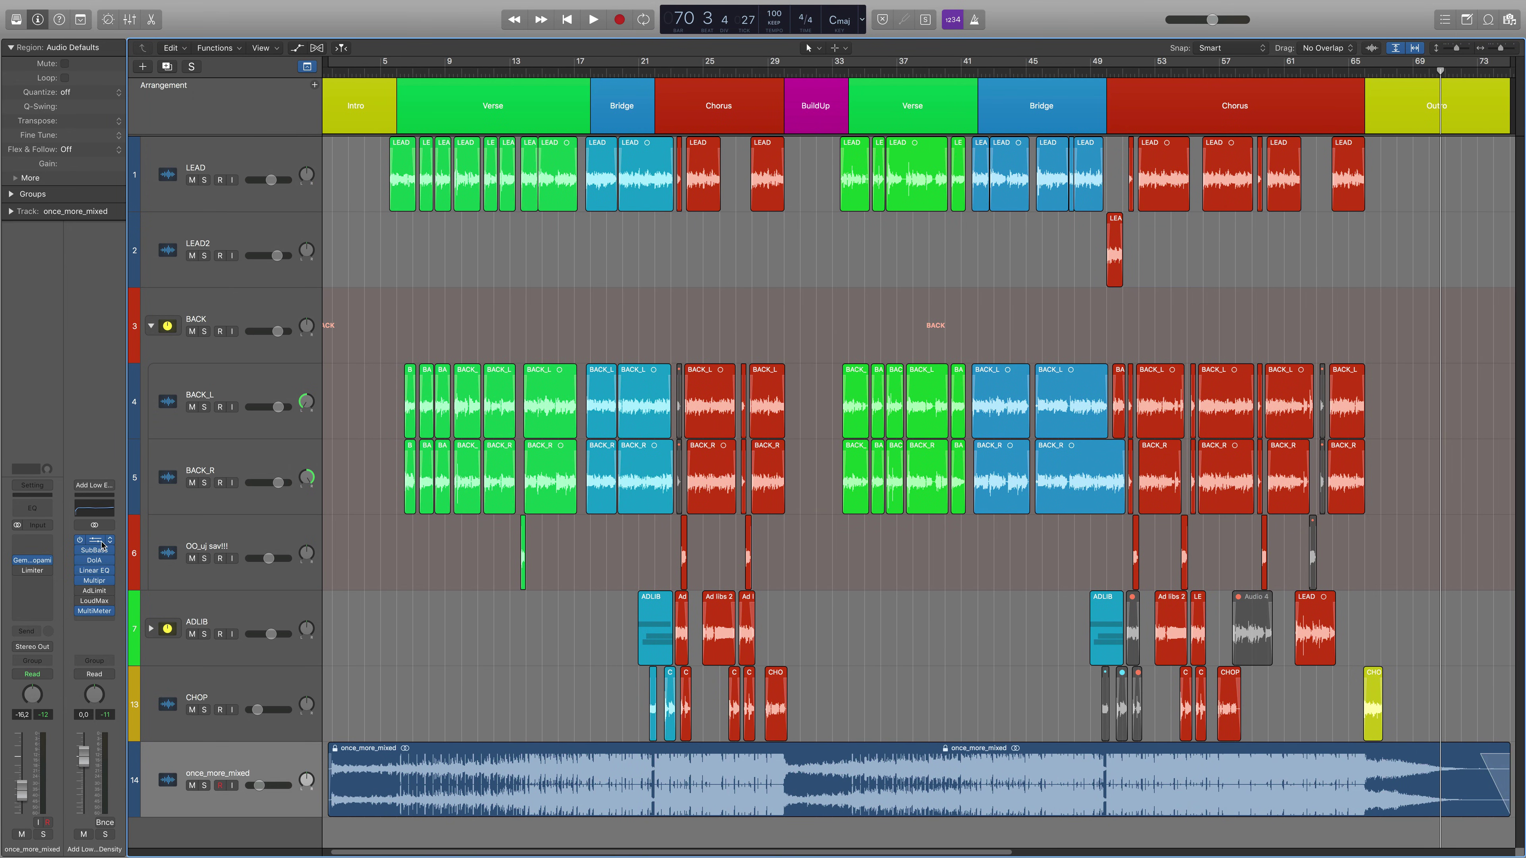
click(95, 604)
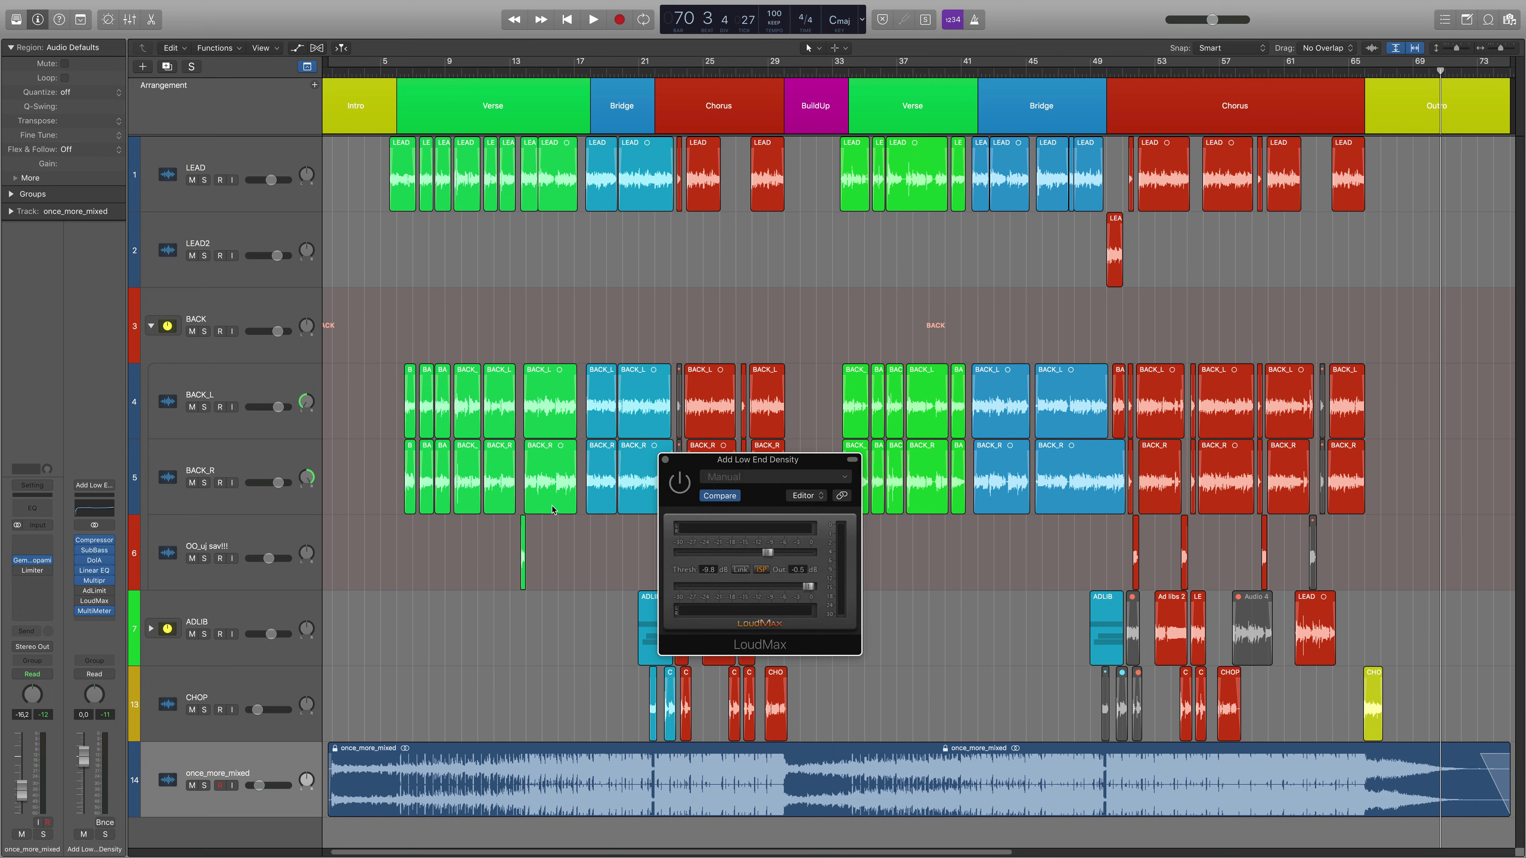
drag(745, 463, 453, 292)
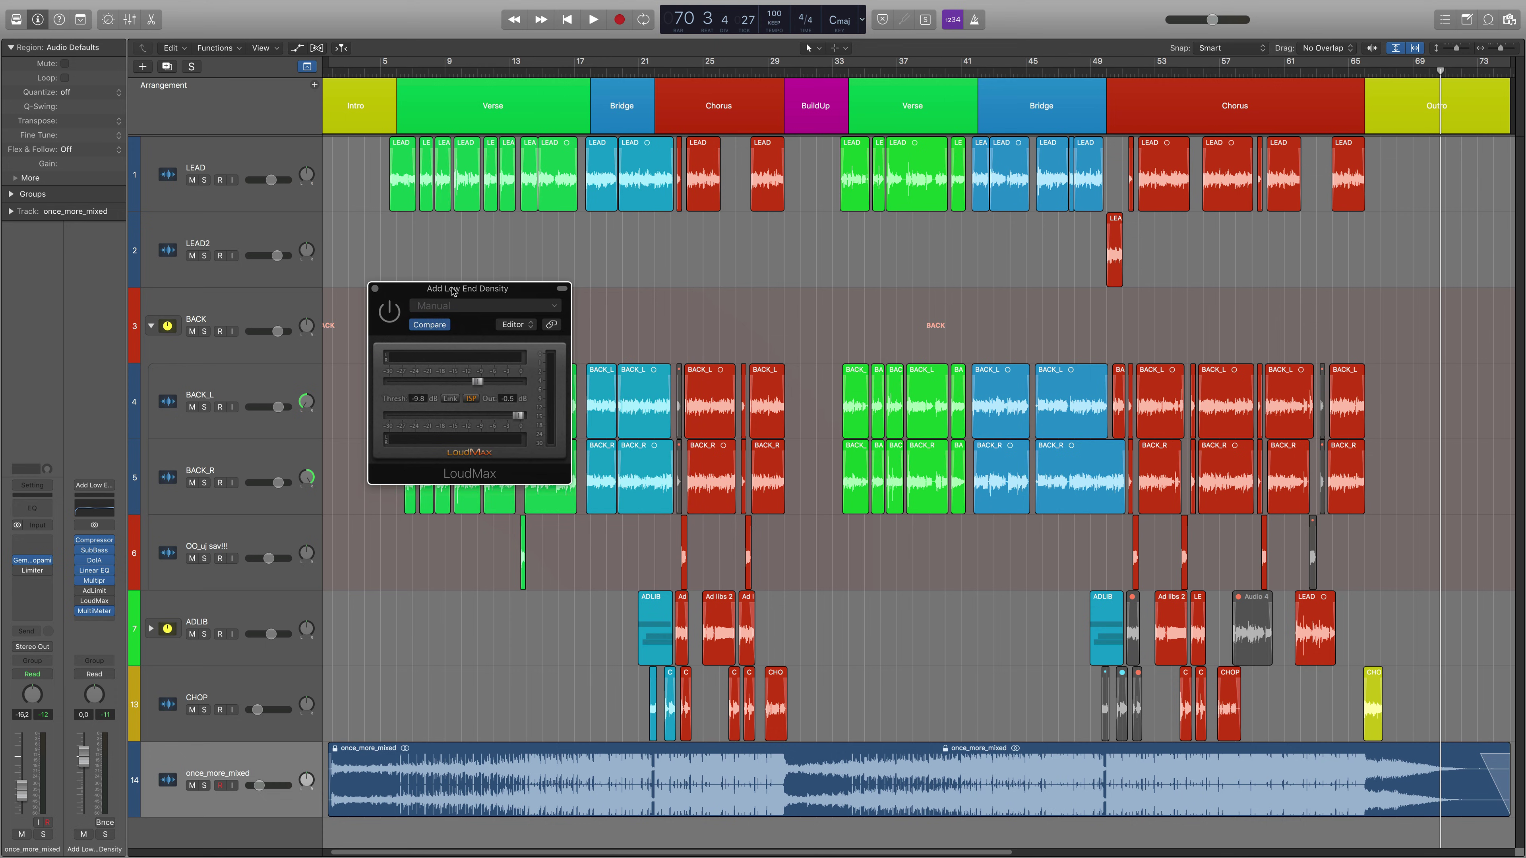
Play the song from the first Chorus at bar 22 and open the MultiMeter in a window clear of LoudMax.
click(655, 71)
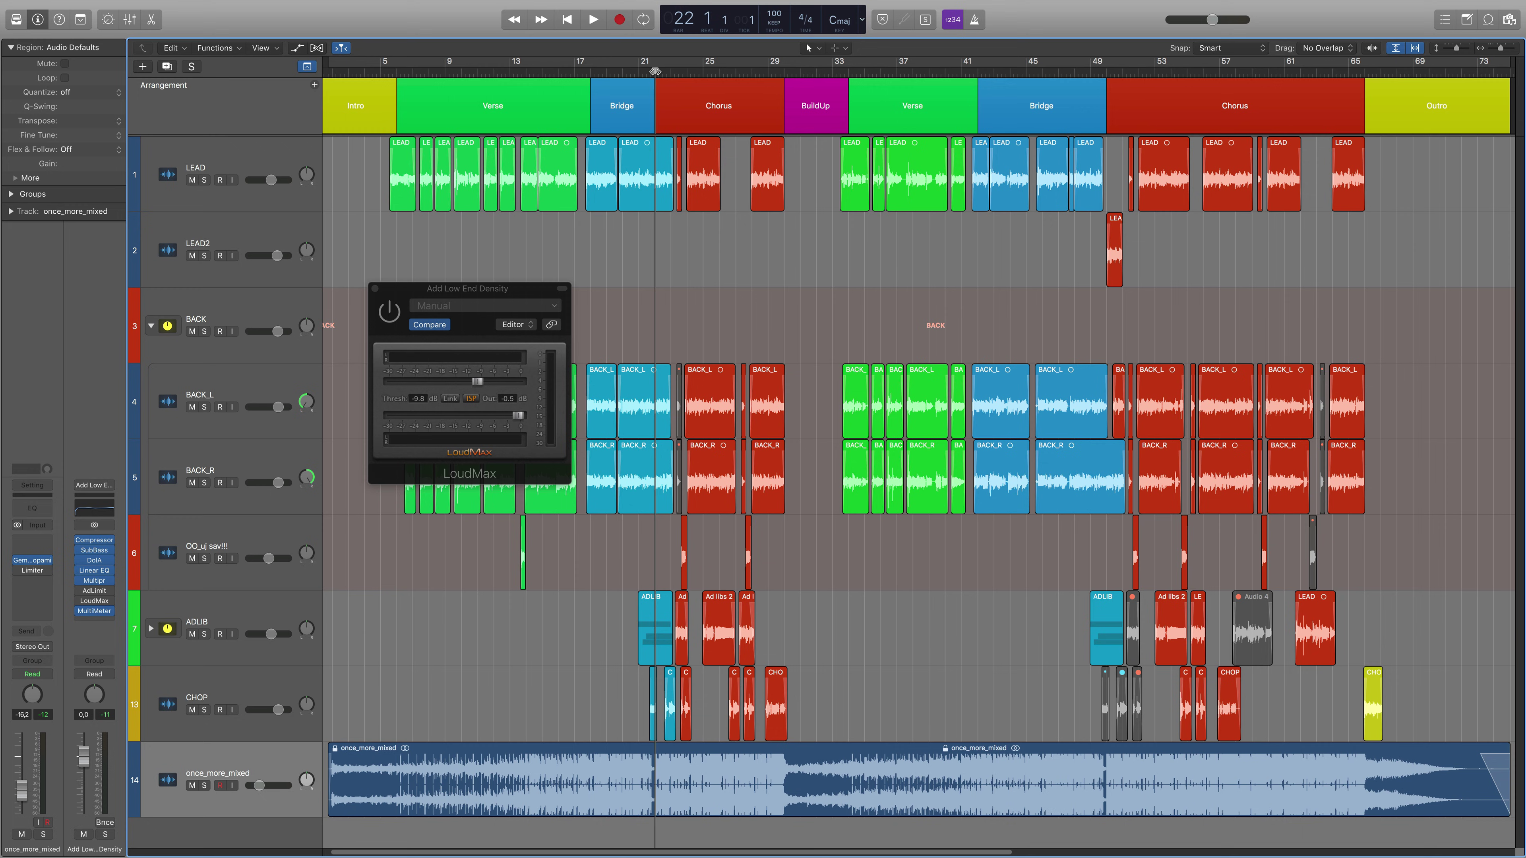
key(space)
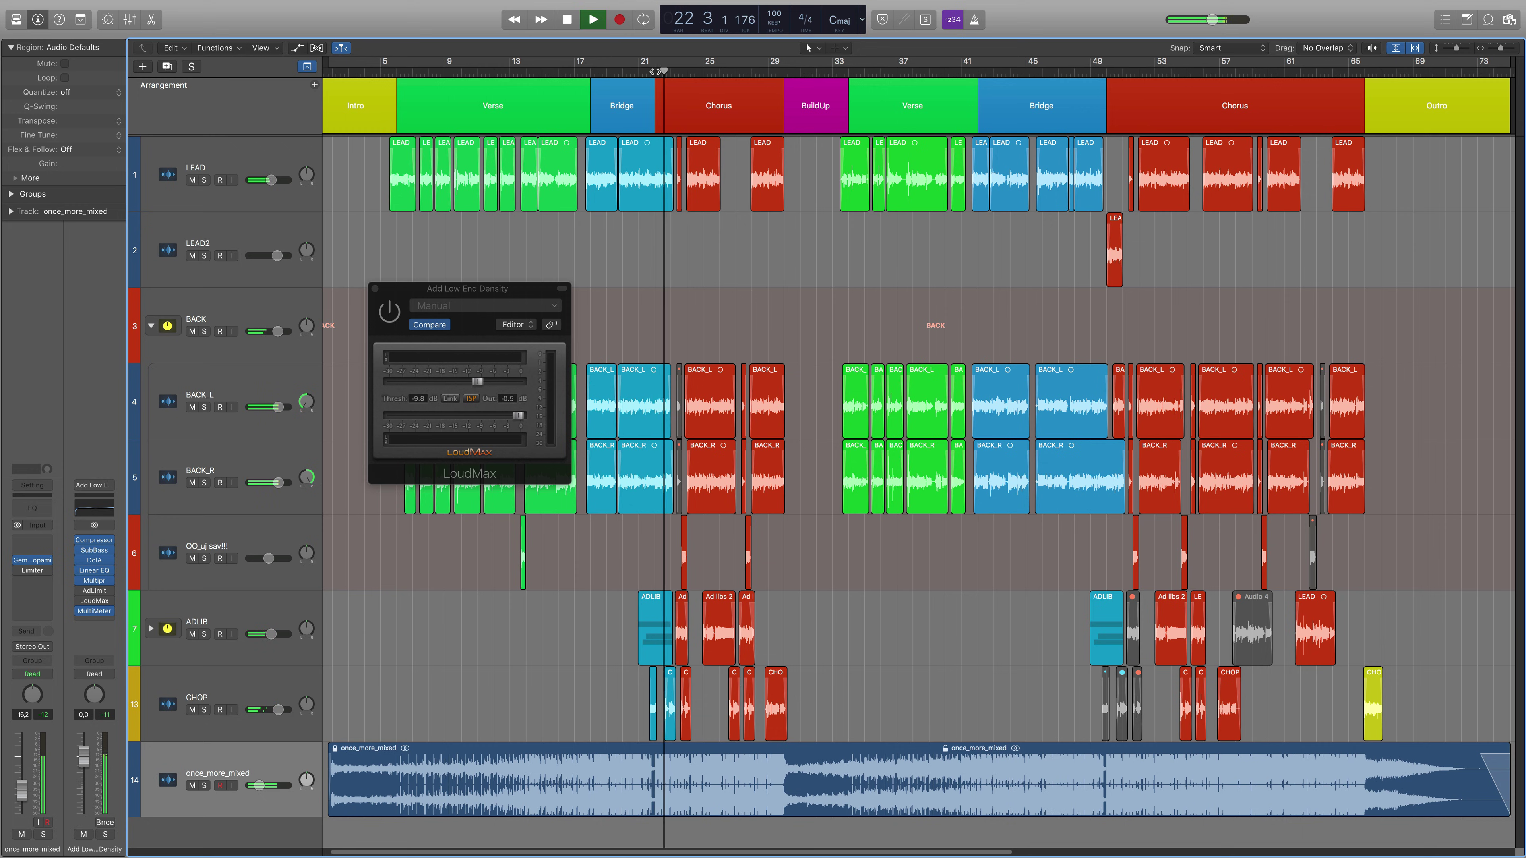
click(95, 611)
drag(367, 51, 1212, 338)
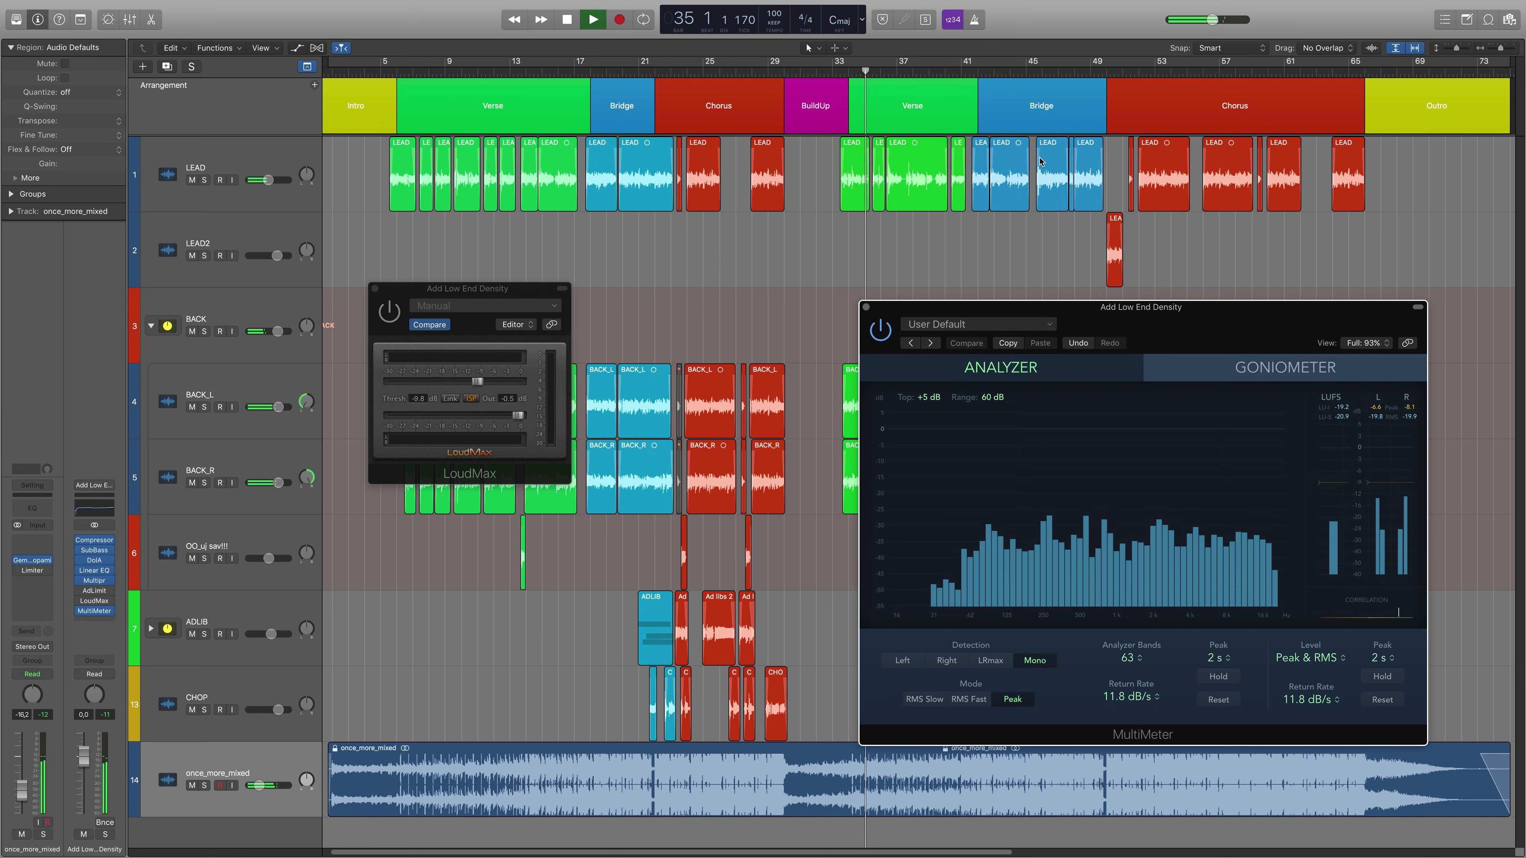
Check the MultiMeter levels while playing the second Chorus and the BuildUp section, and stop playback.
click(1111, 70)
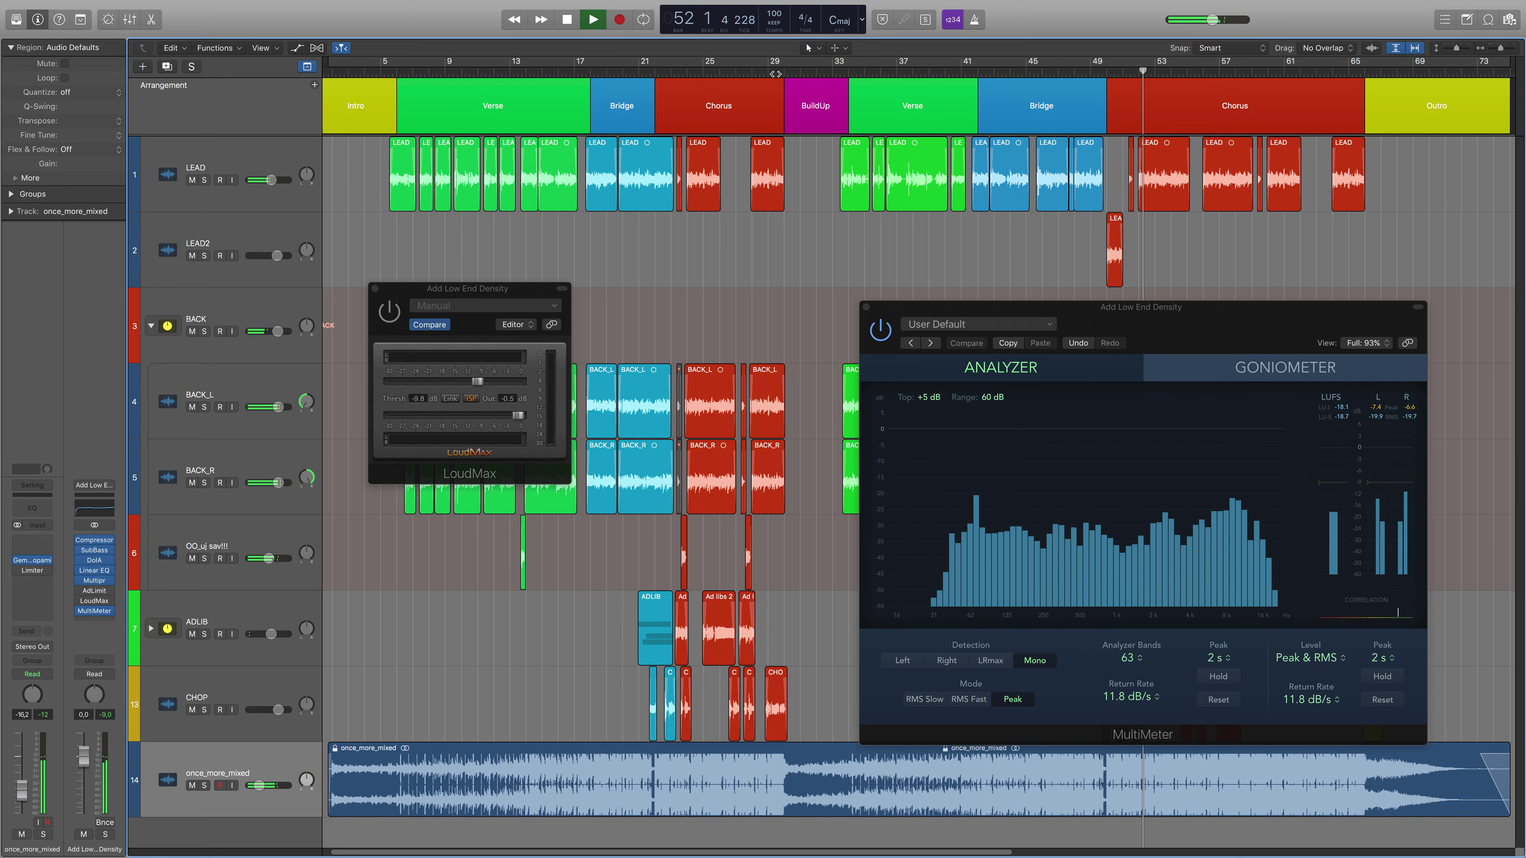
click(786, 72)
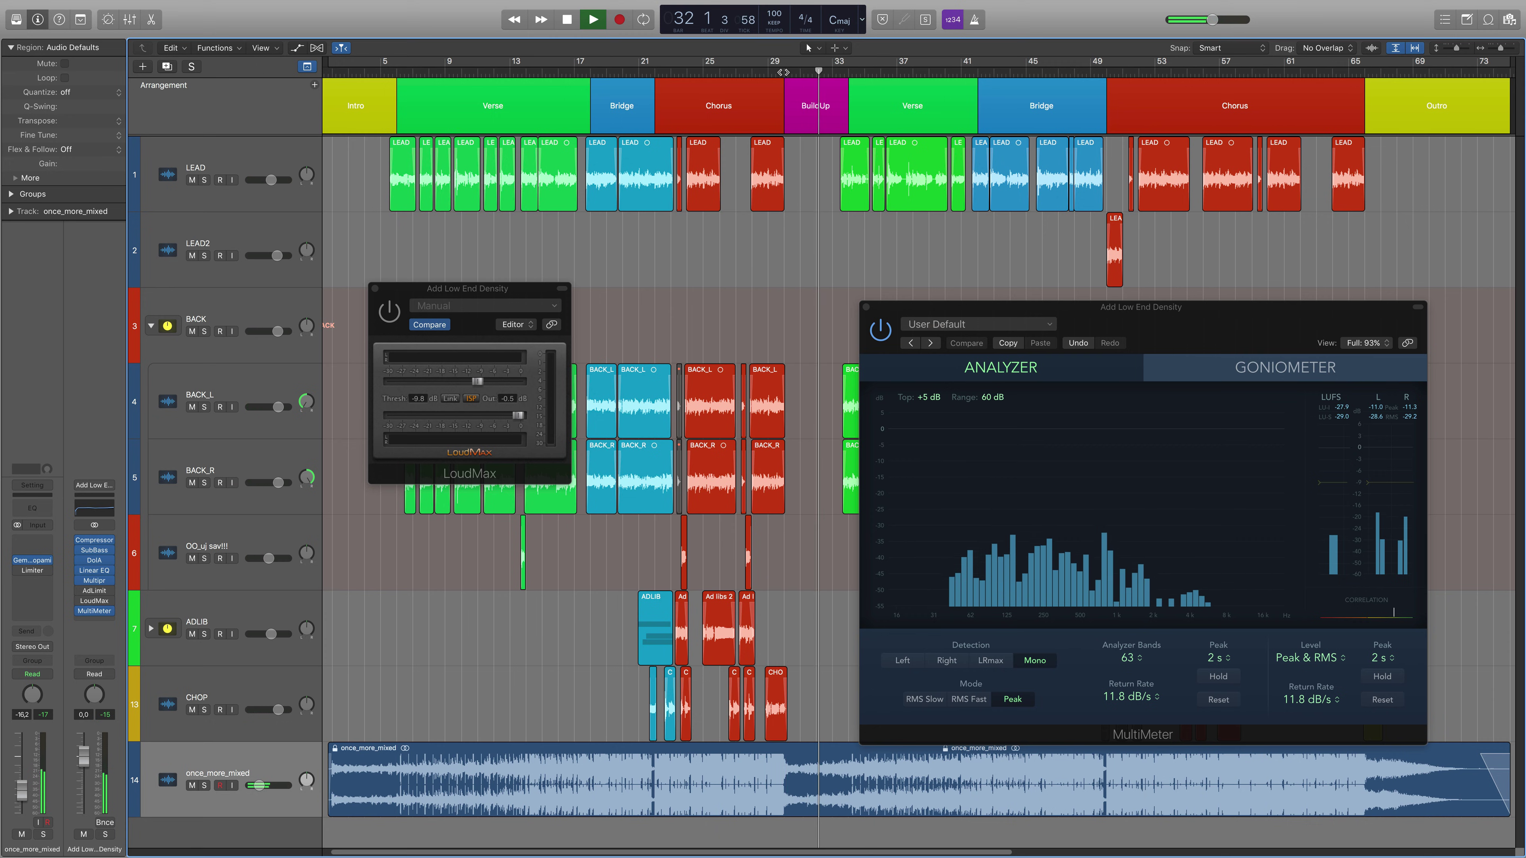
key(space)
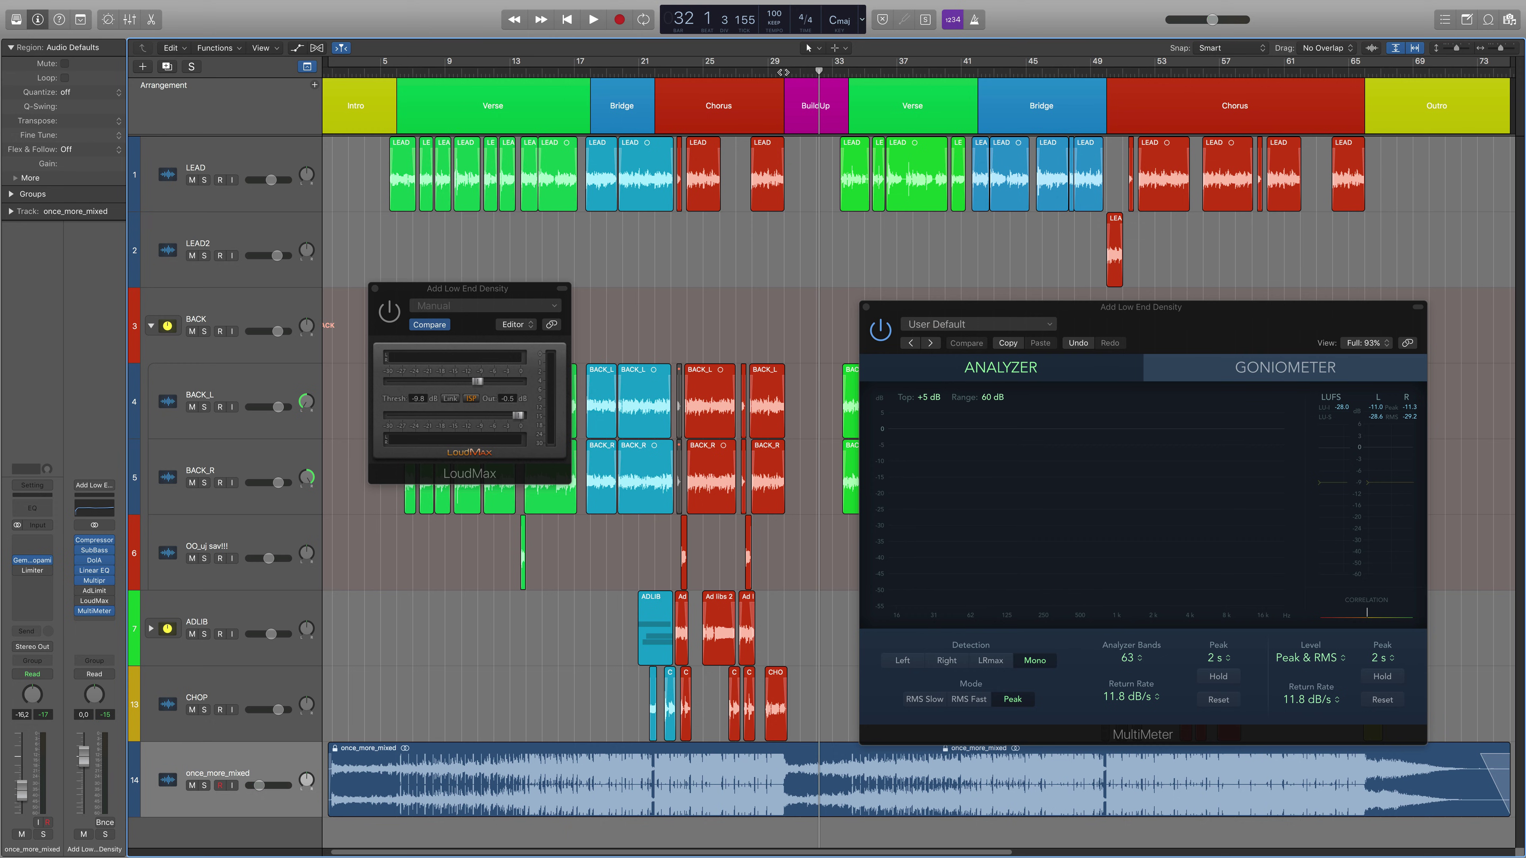
Enable LoudMax with a threshold of 0.0 dB and an output of -0.5 dB, and play from the first Chorus.
click(656, 72)
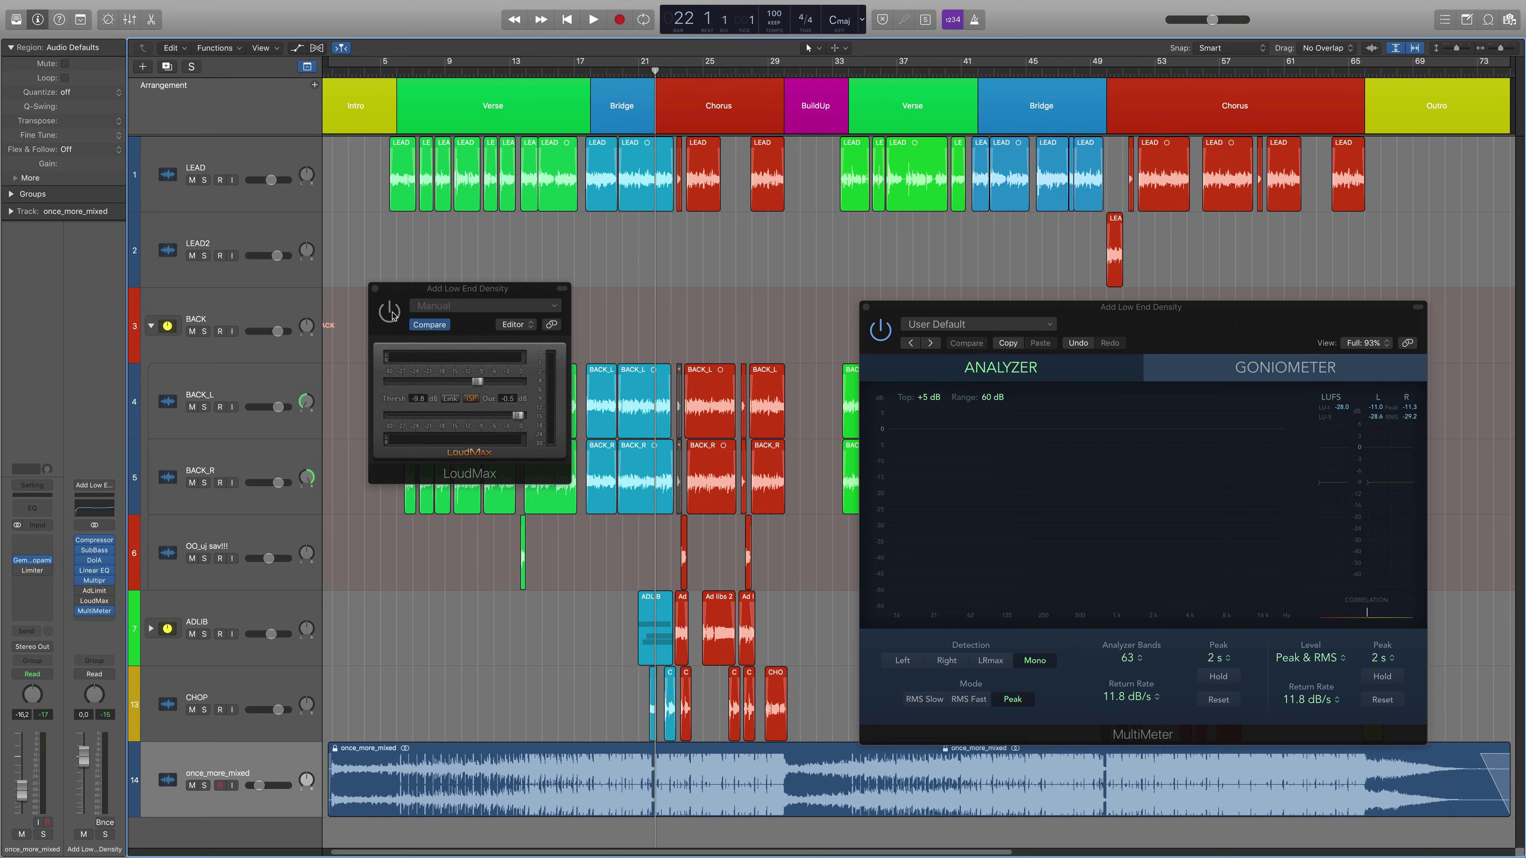
click(398, 301)
drag(399, 300, 573, 243)
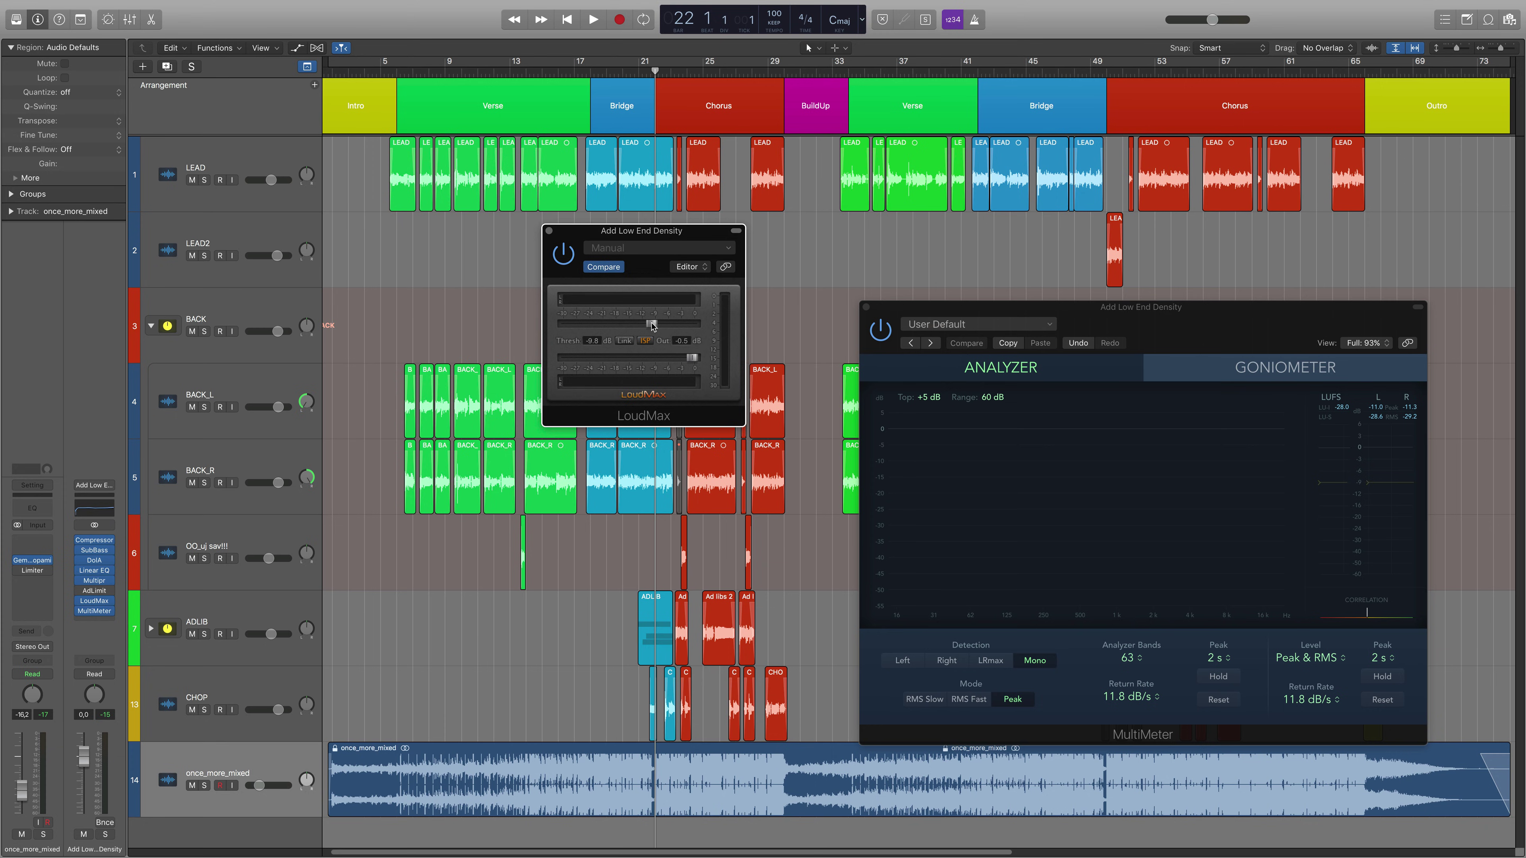
drag(653, 325, 692, 359)
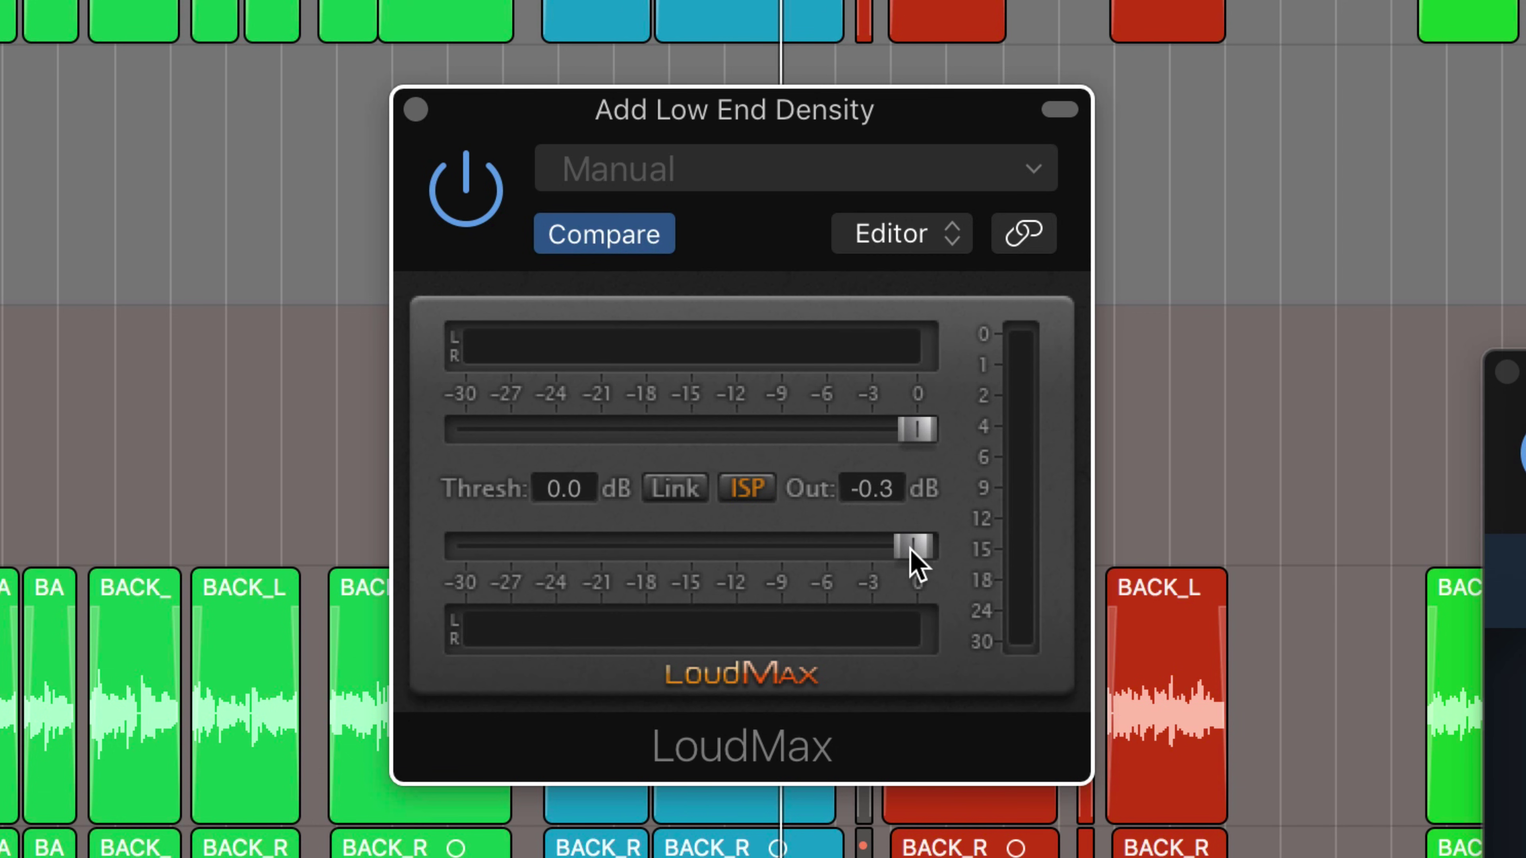
drag(909, 558, 906, 553)
key(space)
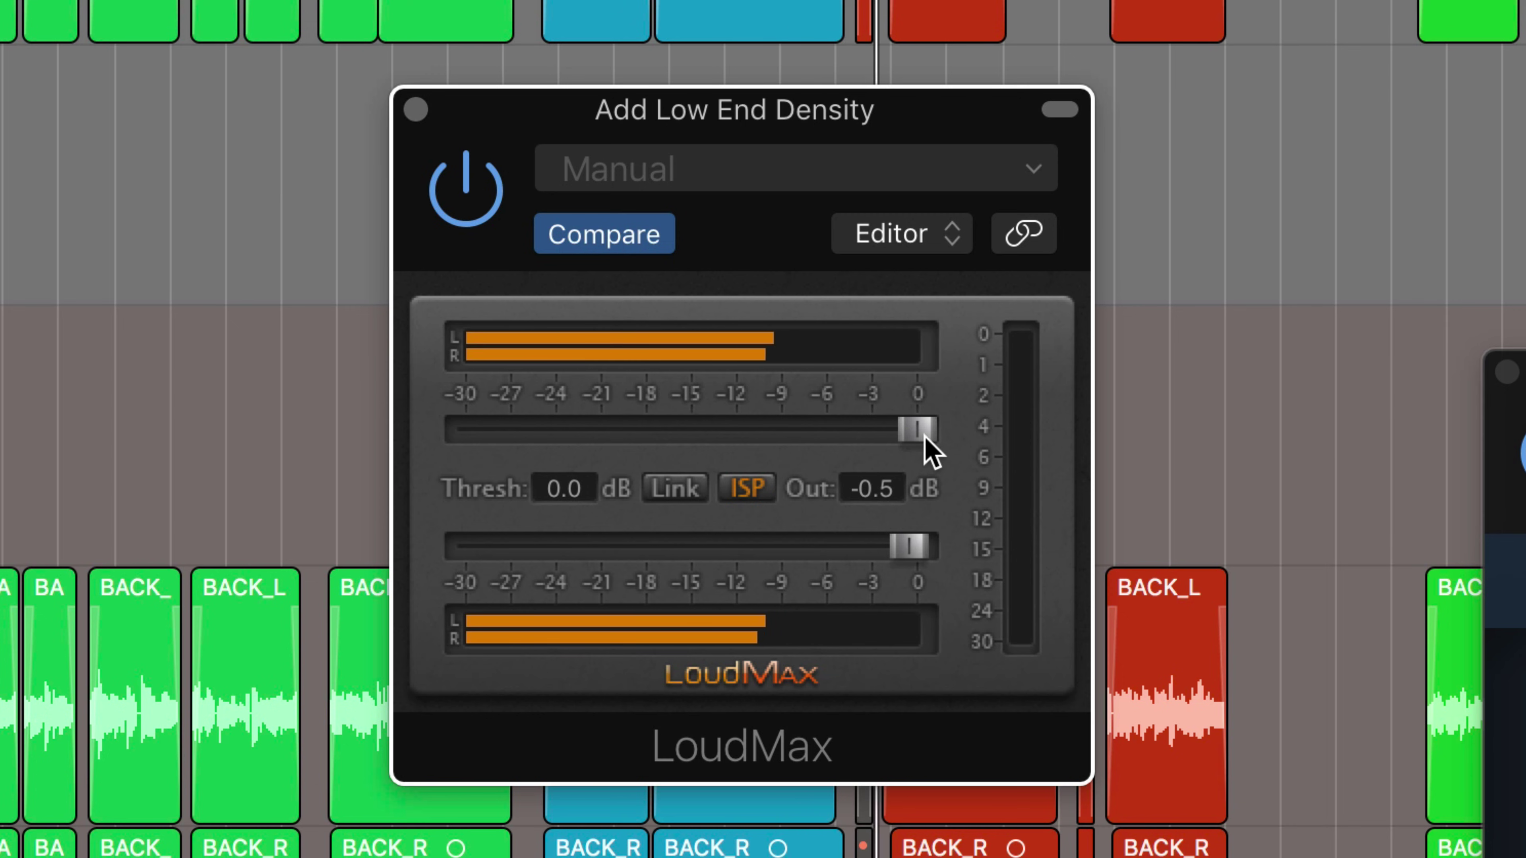
Lower the LoudMax threshold to -10.0 dB during playback and compare the sound with the limiter bypassed and enabled.
drag(918, 437, 764, 438)
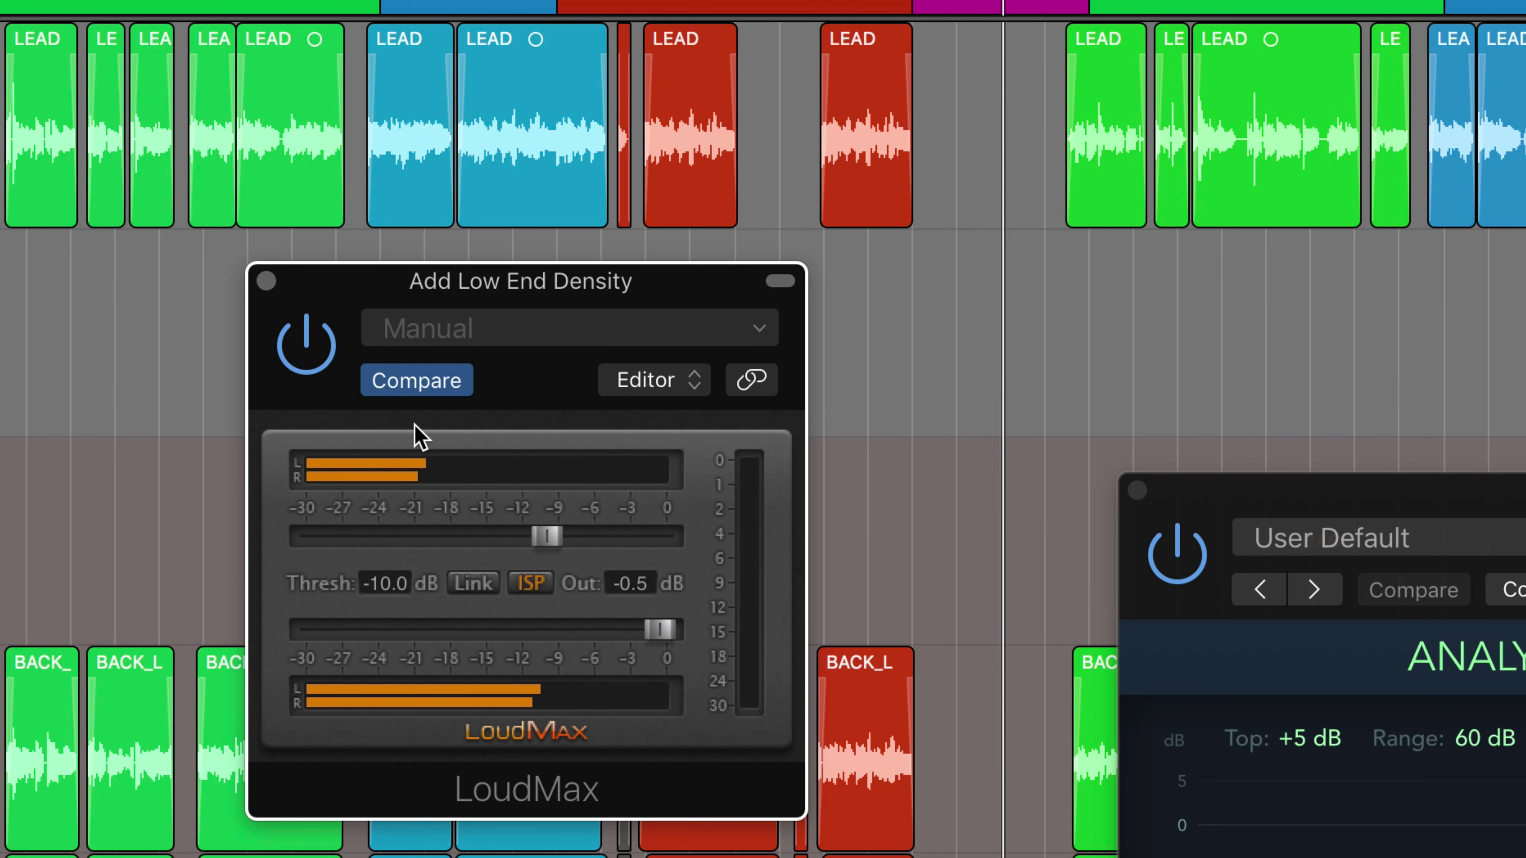
click(302, 360)
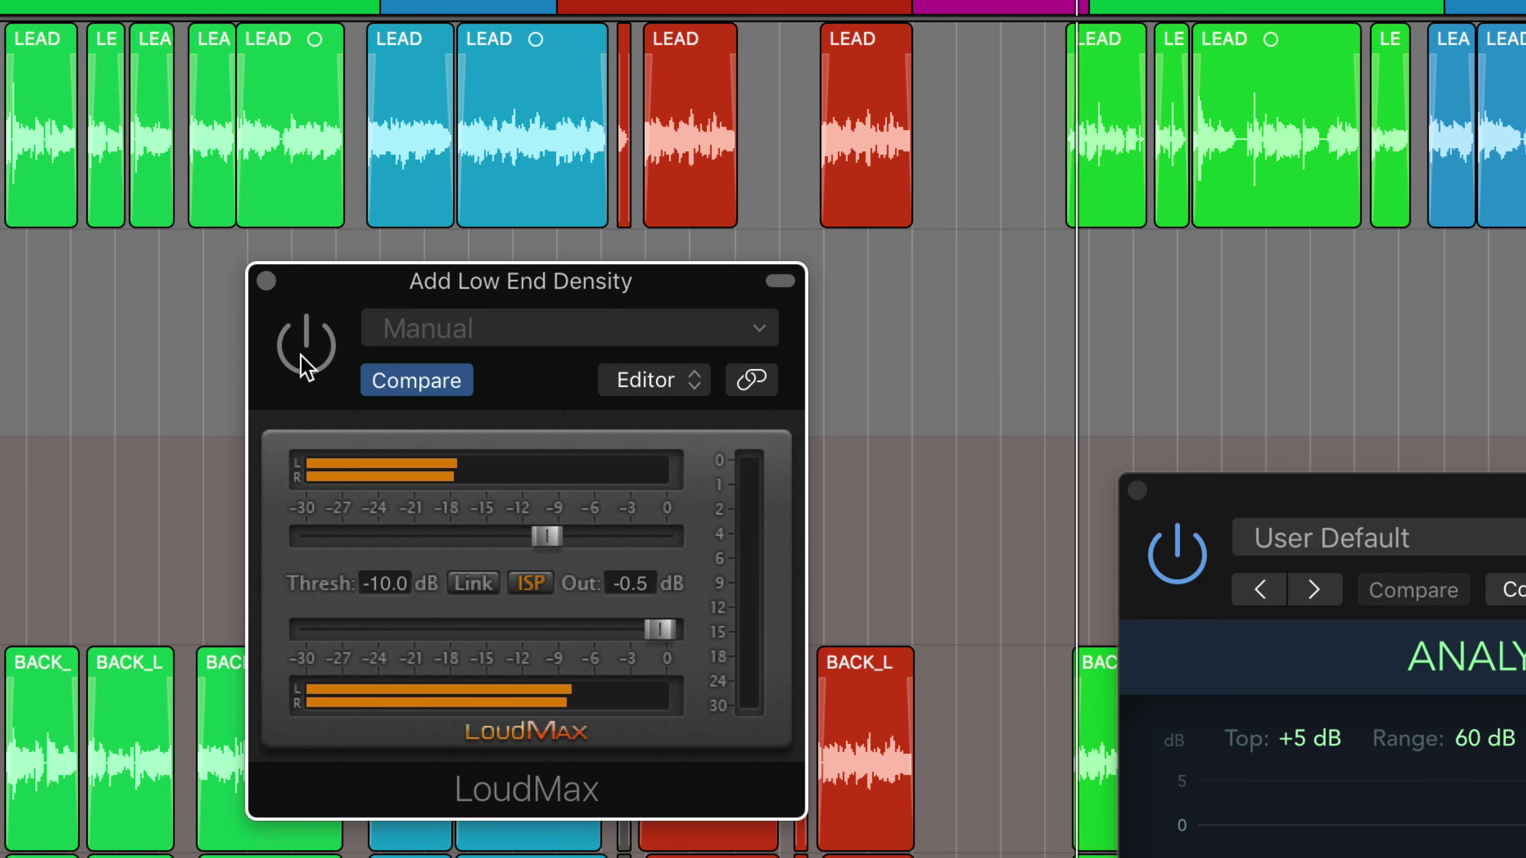
click(302, 360)
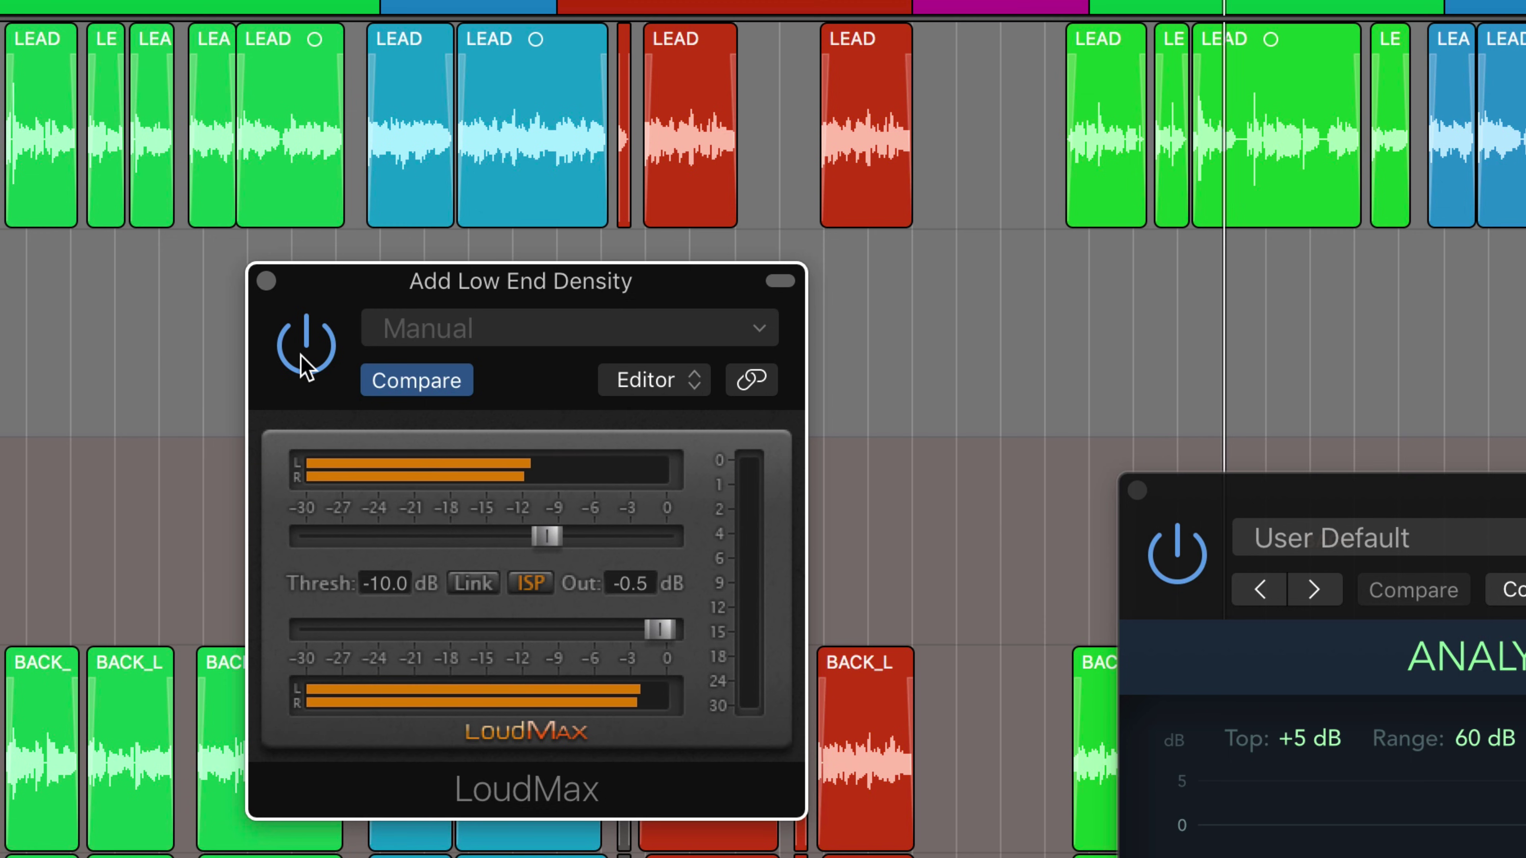
key(space)
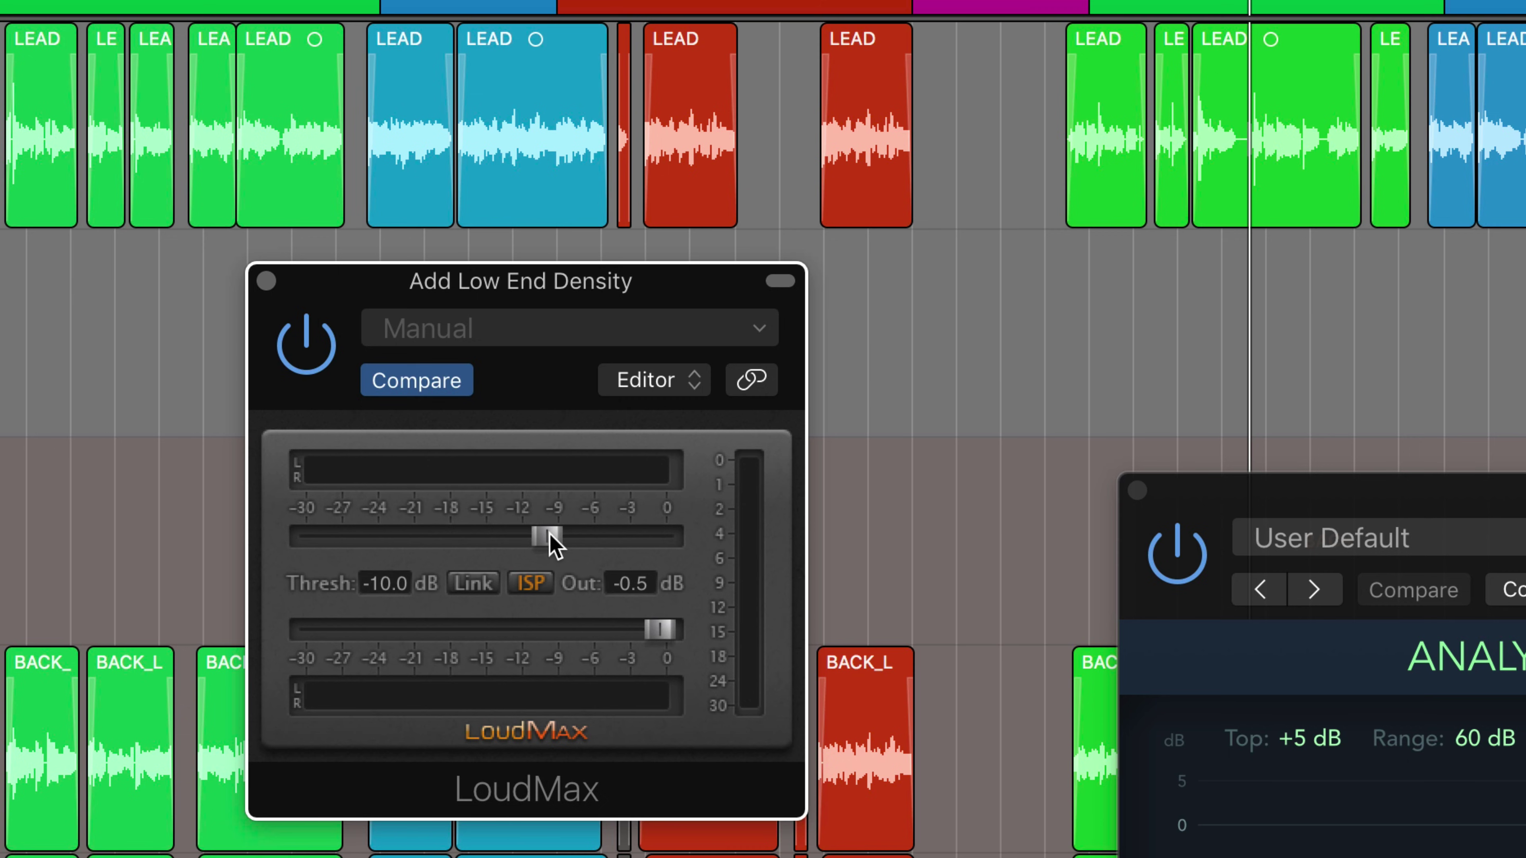
Try LoudMax with an extreme threshold of -30.0 dB and audition it from the first Chorus.
drag(549, 536, 519, 545)
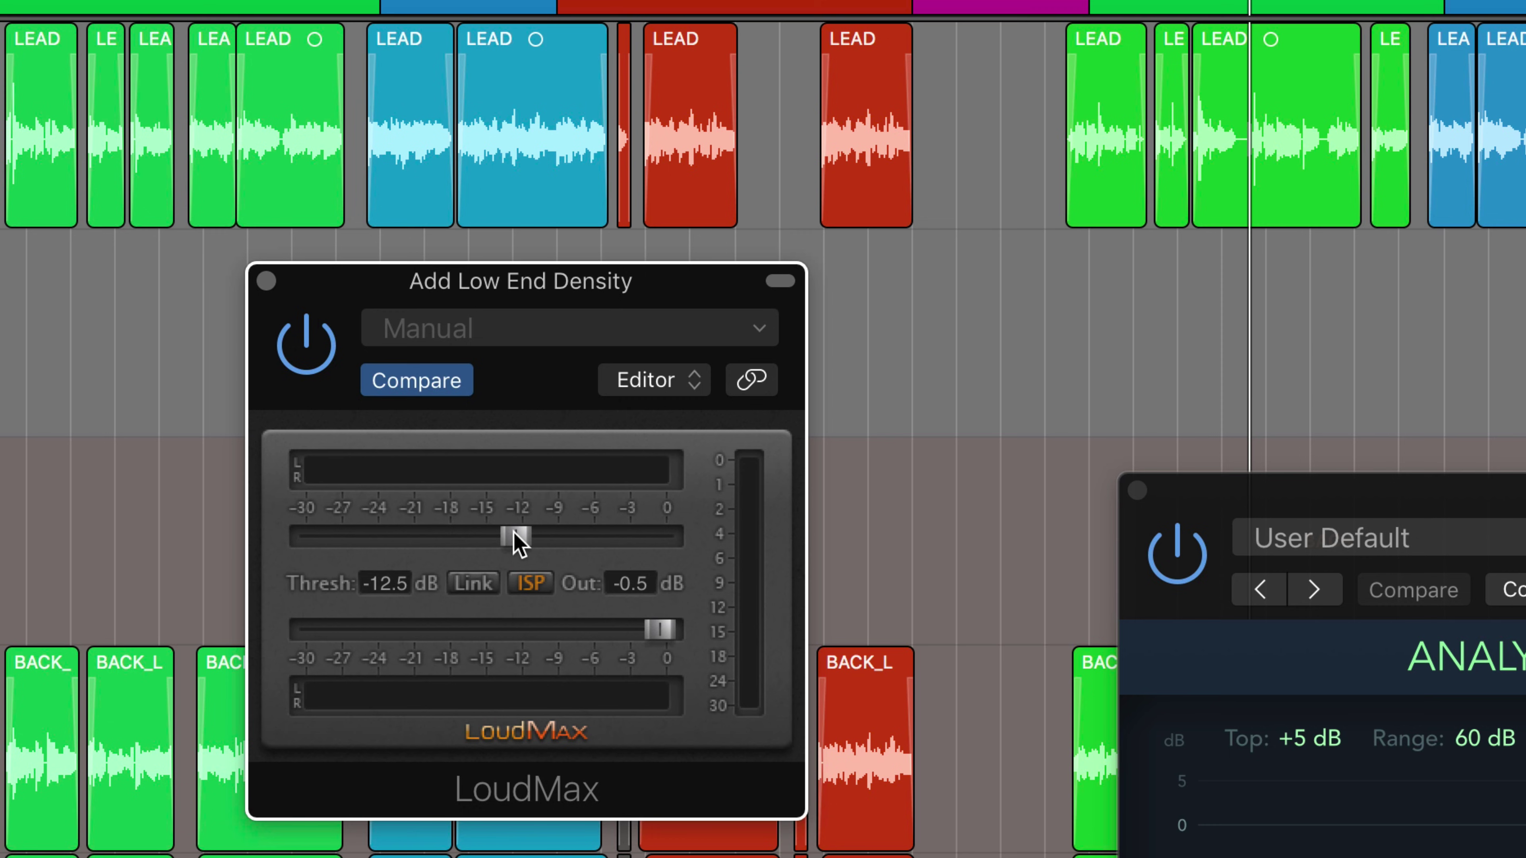
drag(518, 544, 306, 536)
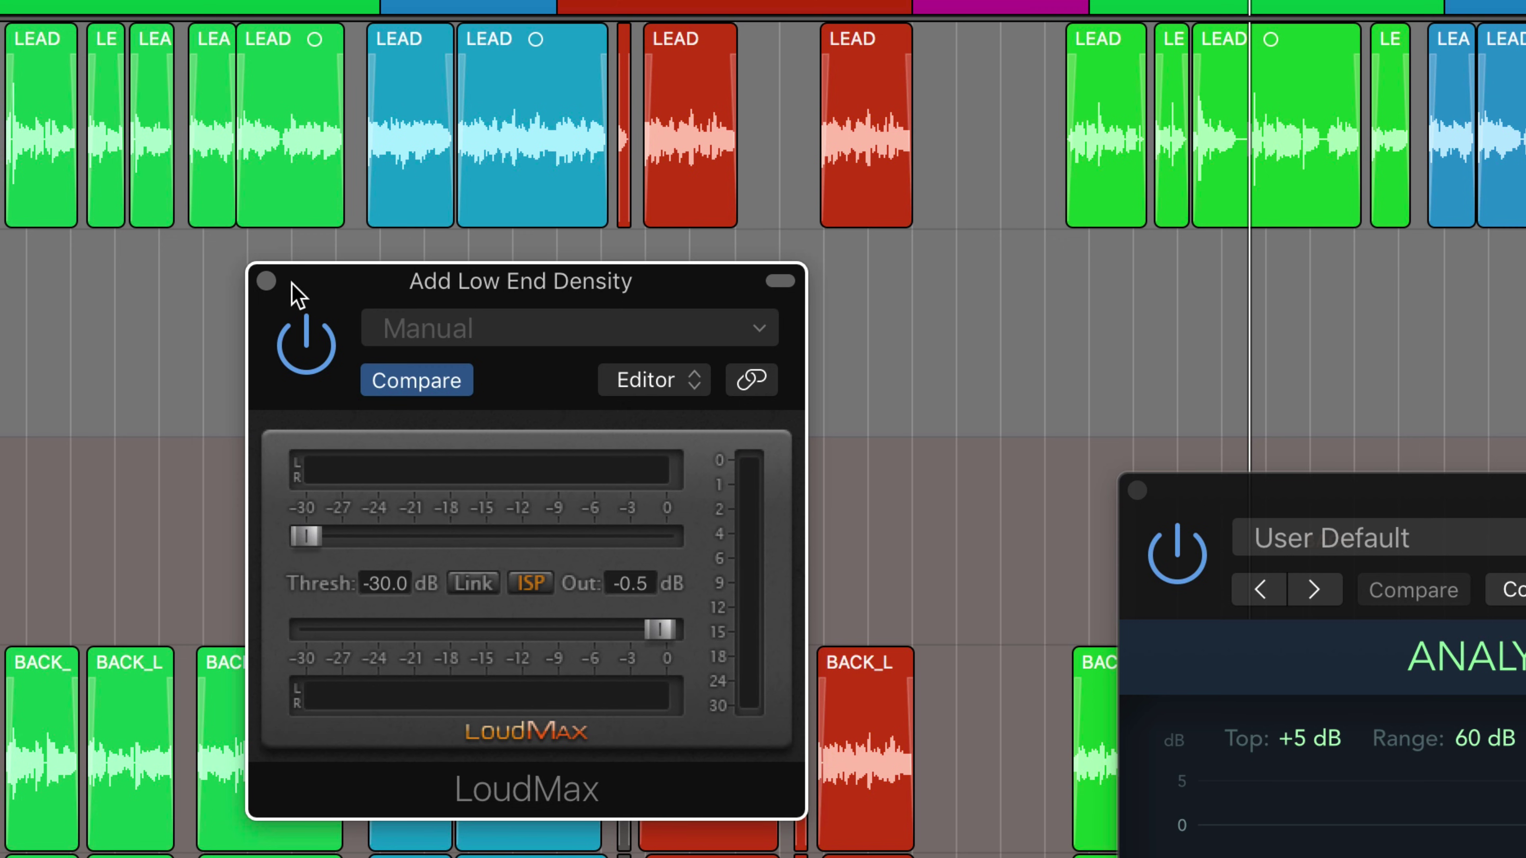
key(super+w)
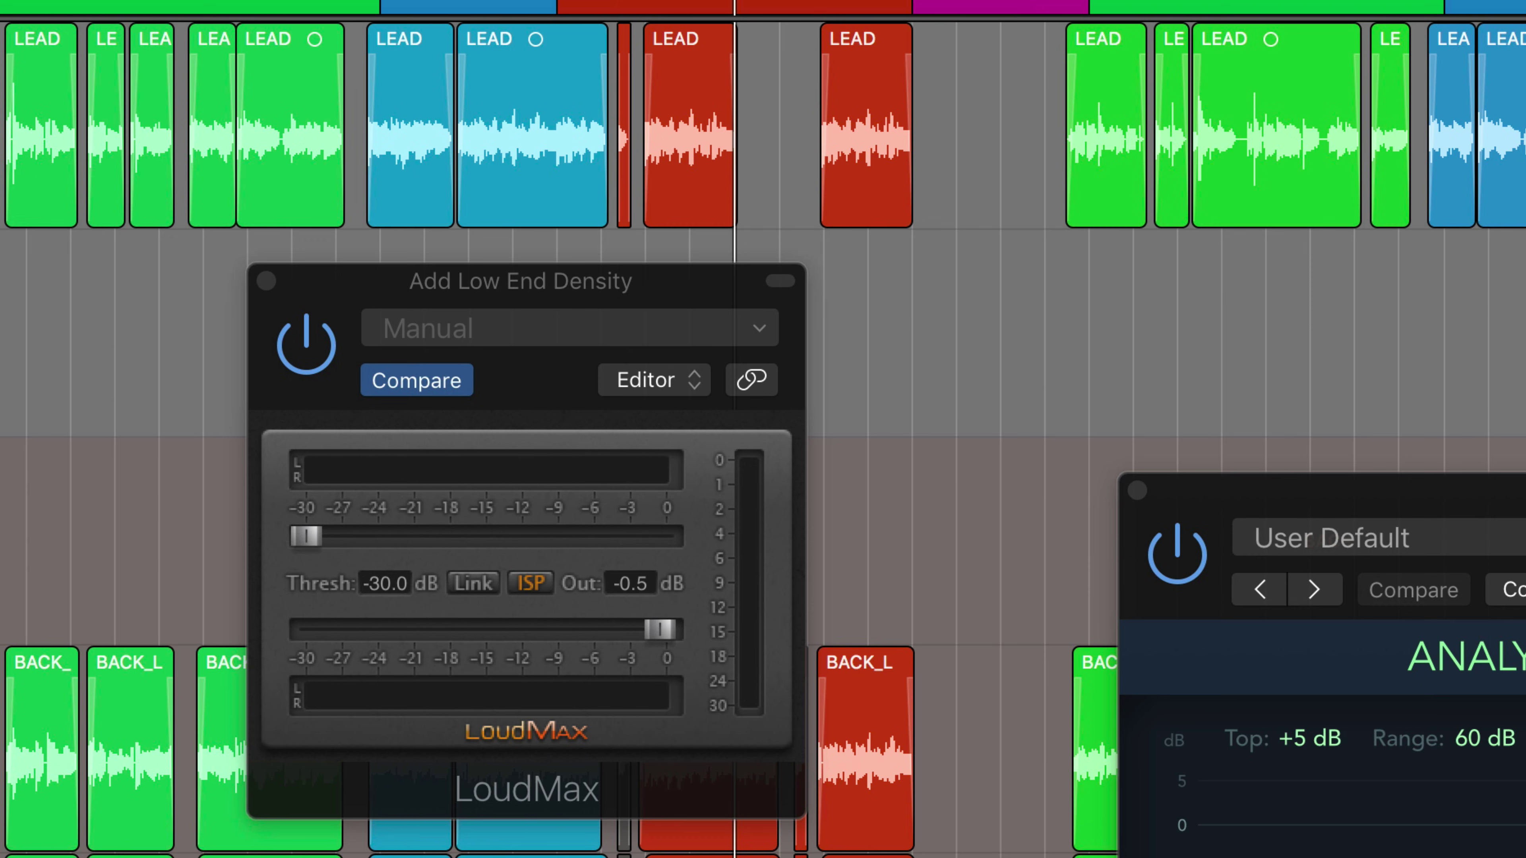
key(space)
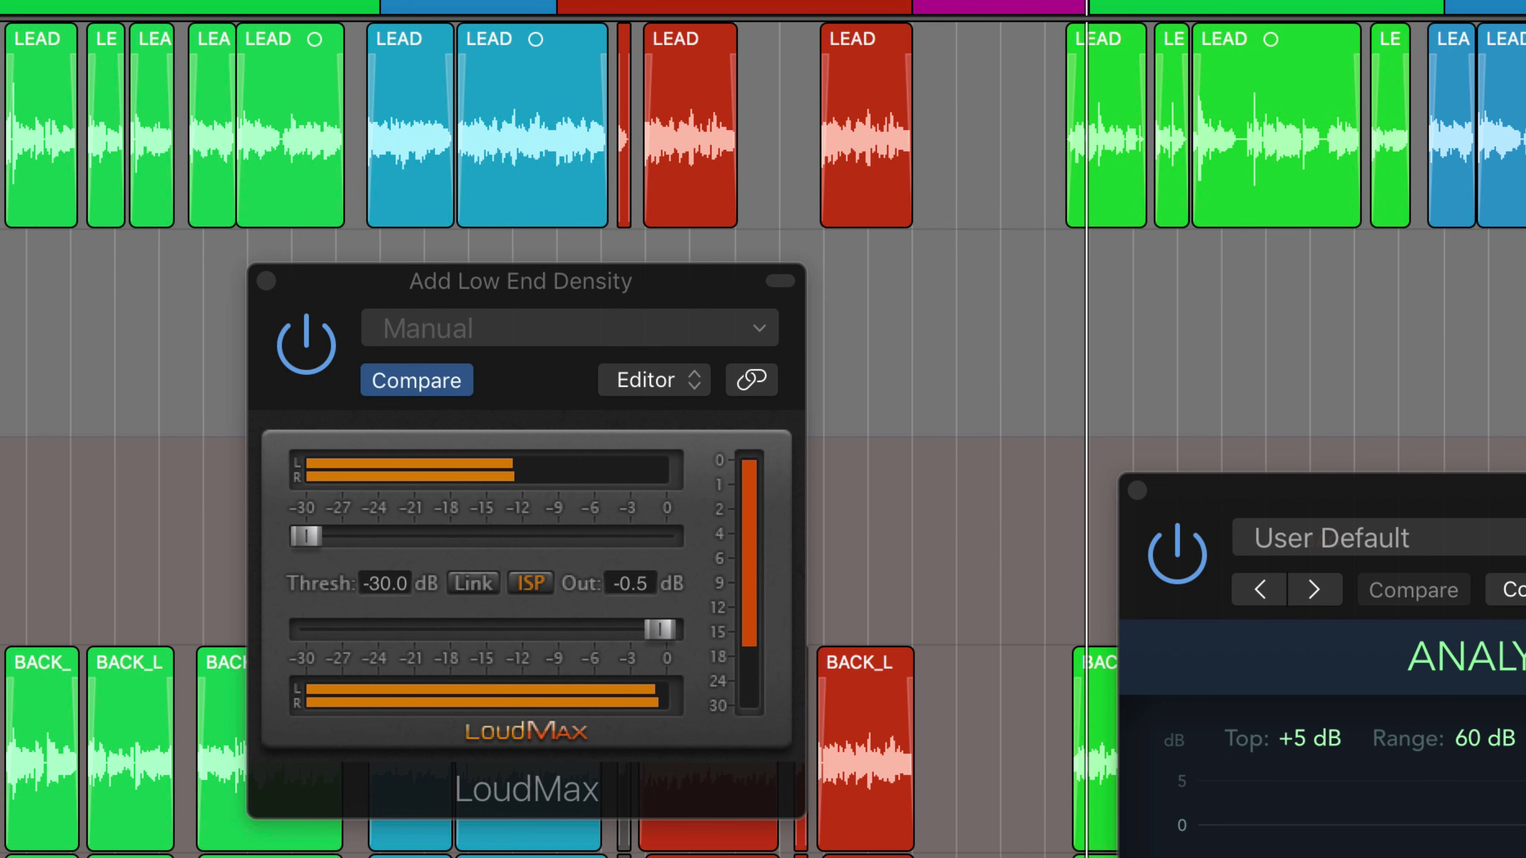
key(space)
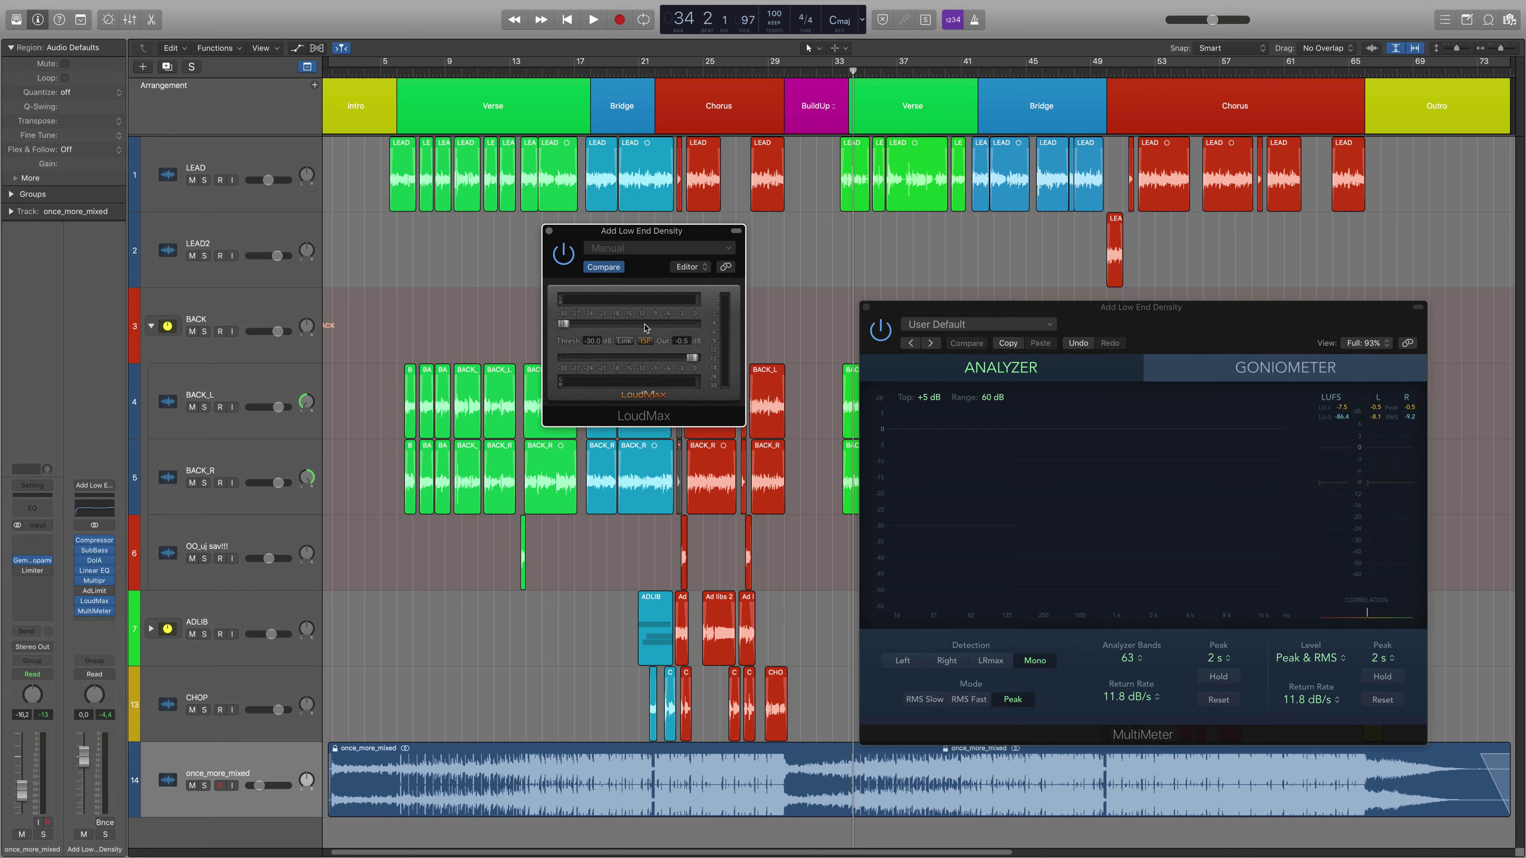
Raise the LoudMax threshold back up and adjust it to -9.8 dB while playing the first Chorus.
drag(646, 325, 693, 328)
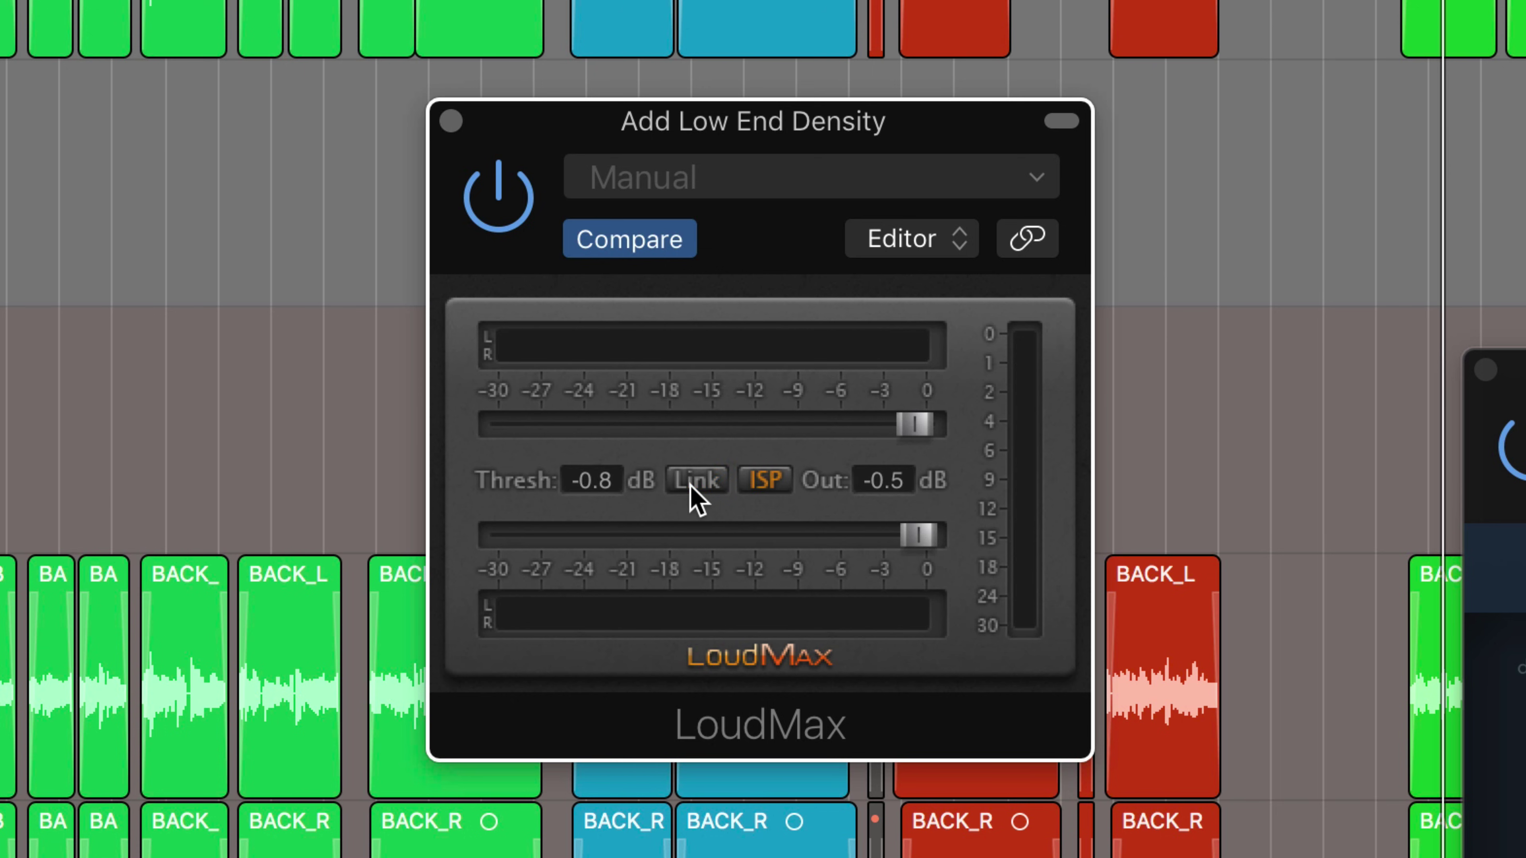
drag(914, 427, 869, 439)
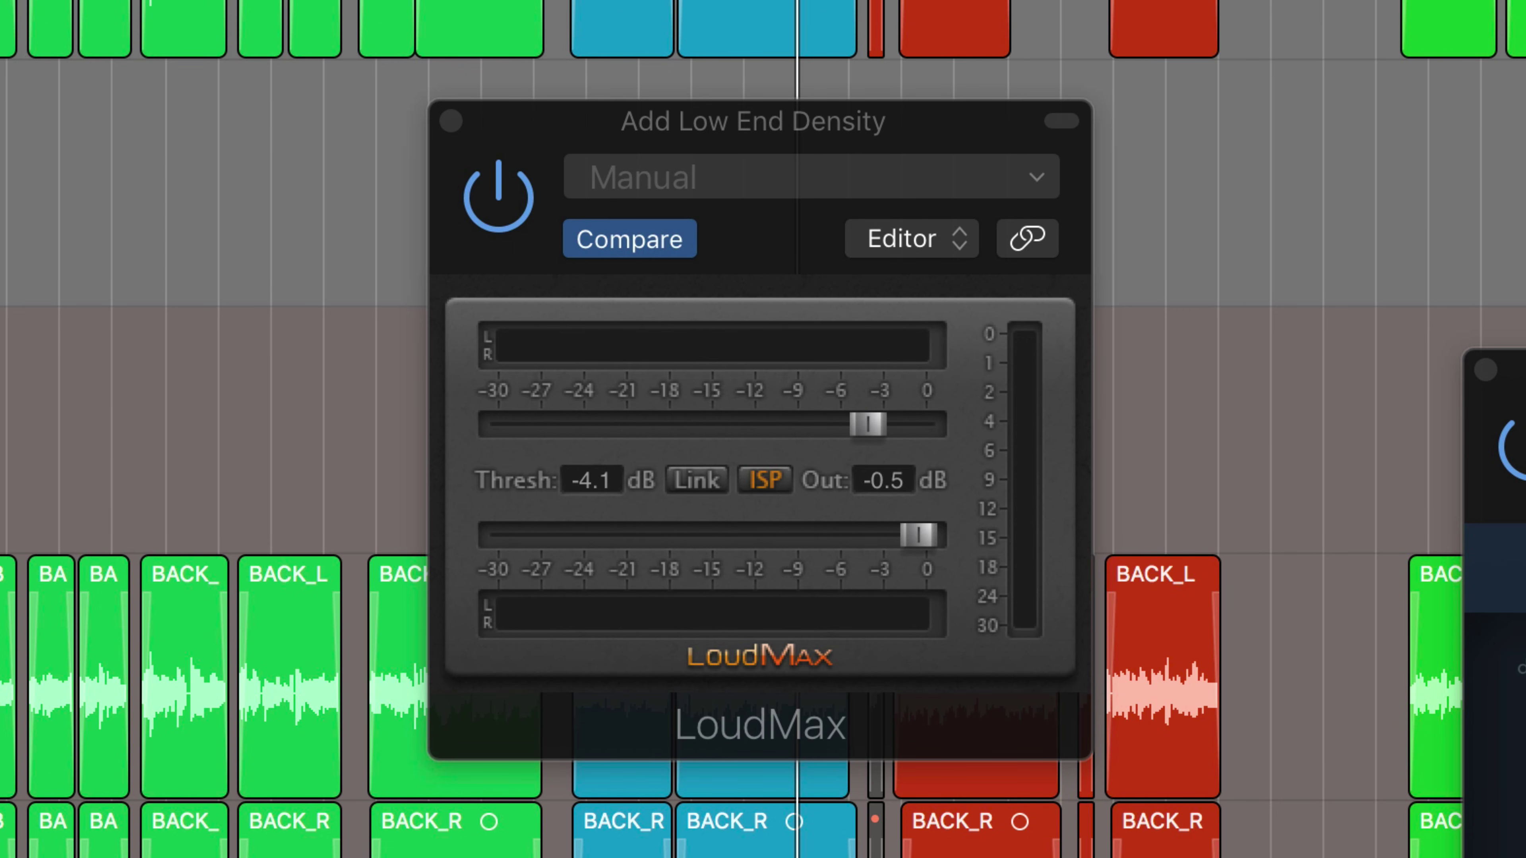
key(space)
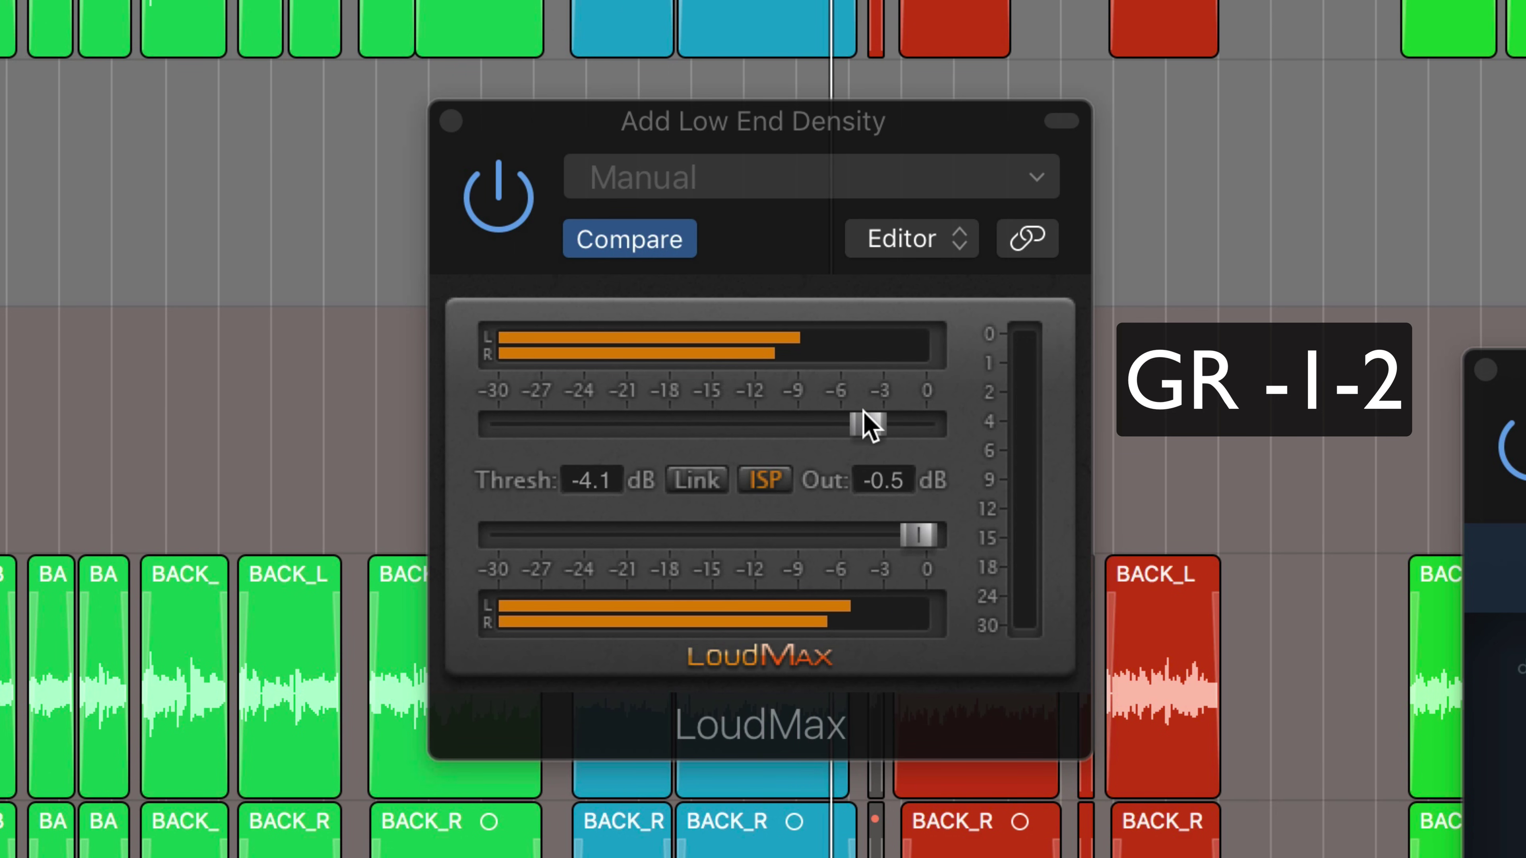
drag(864, 411, 783, 433)
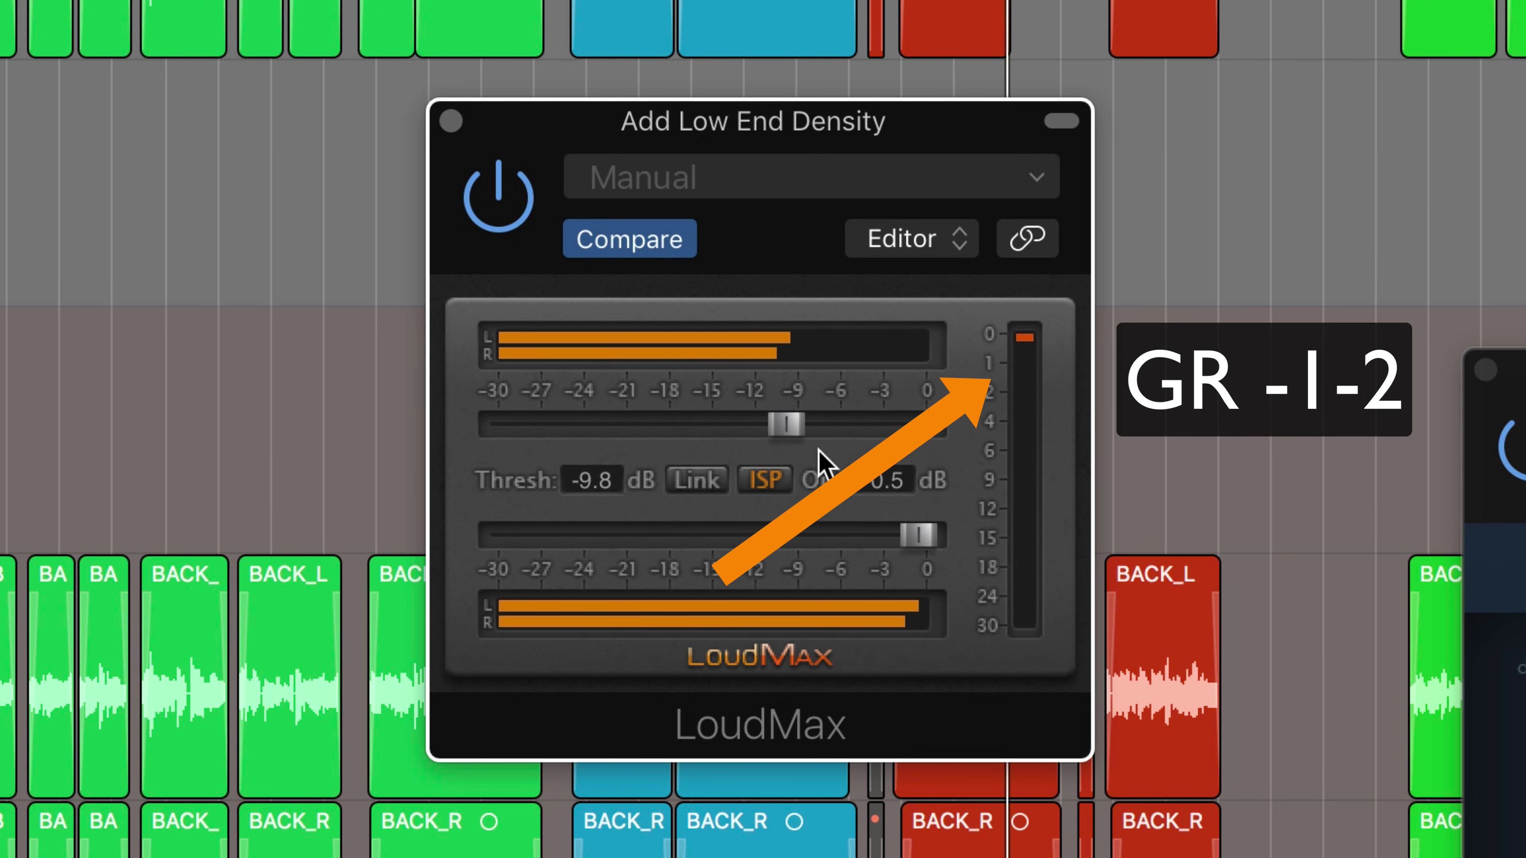
key(space)
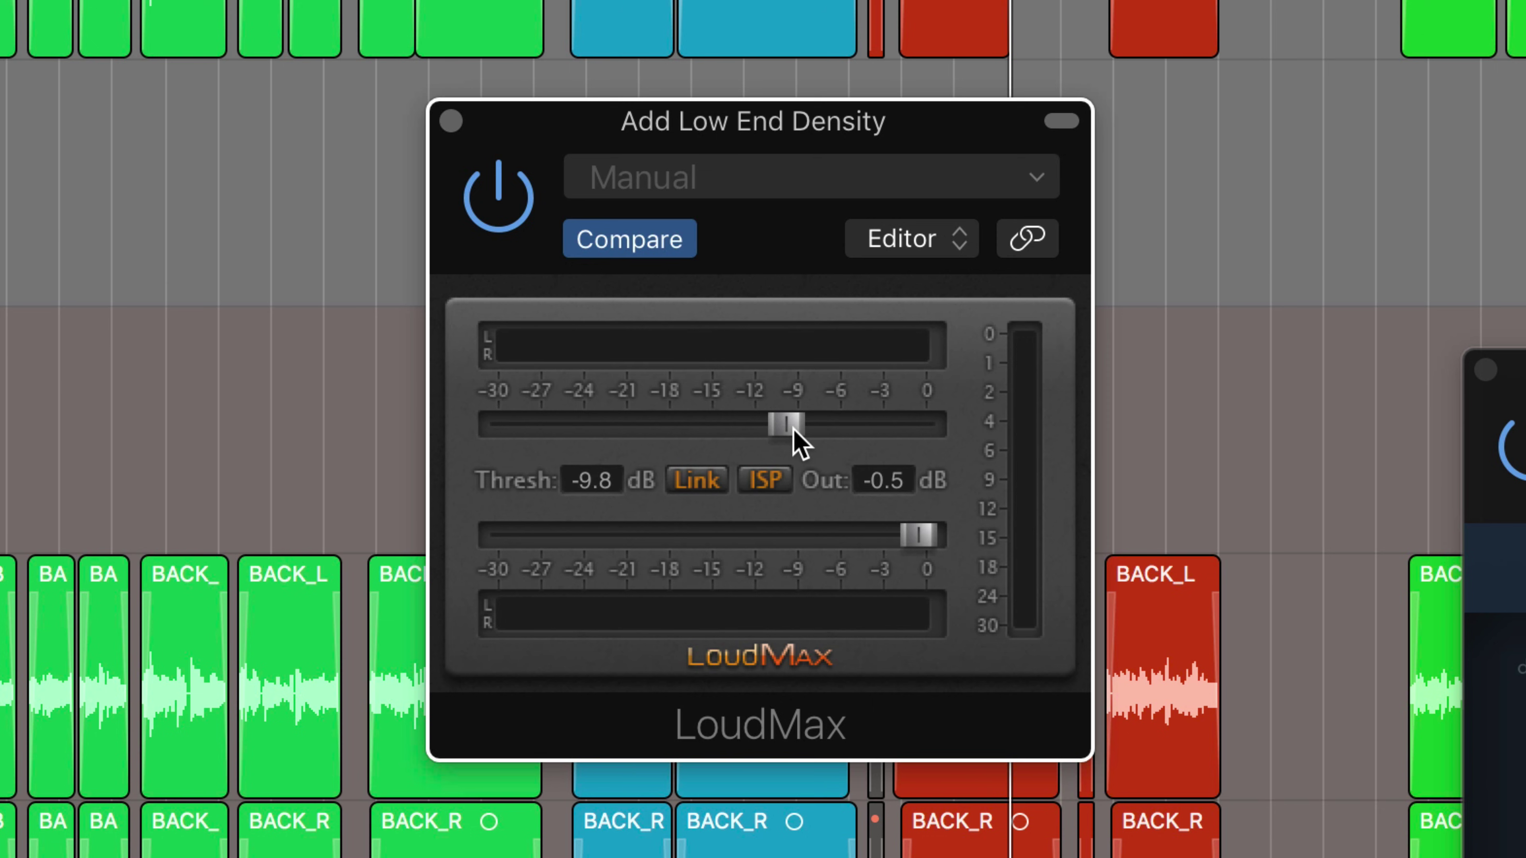
Link LoudMax's sliders, lower the threshold to -15.3 dB with the output at -6.0 dB, and audition the second Chorus.
drag(793, 429, 706, 427)
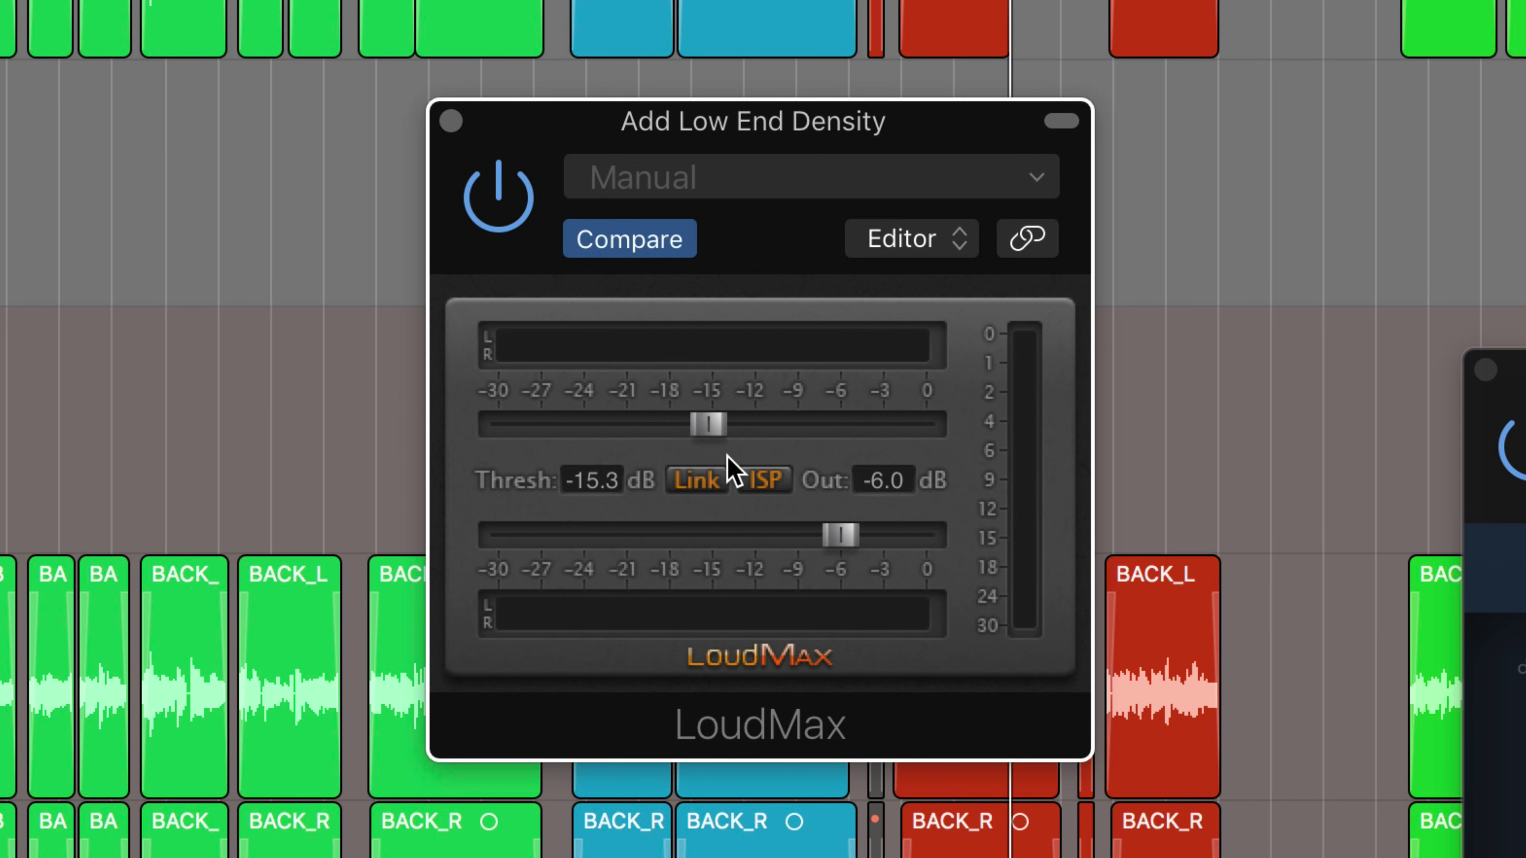
key(space)
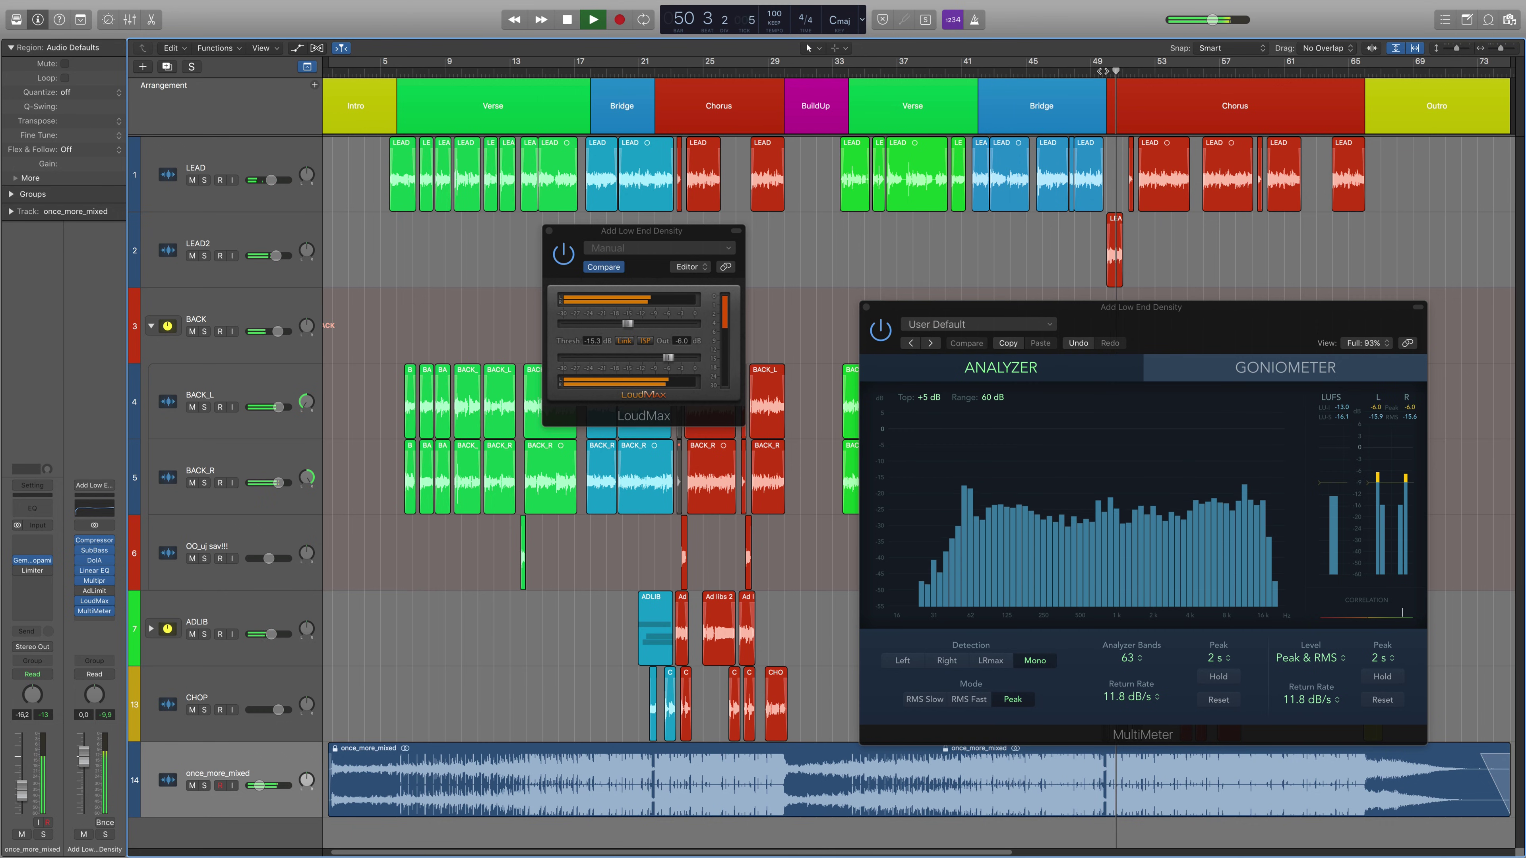
key(space)
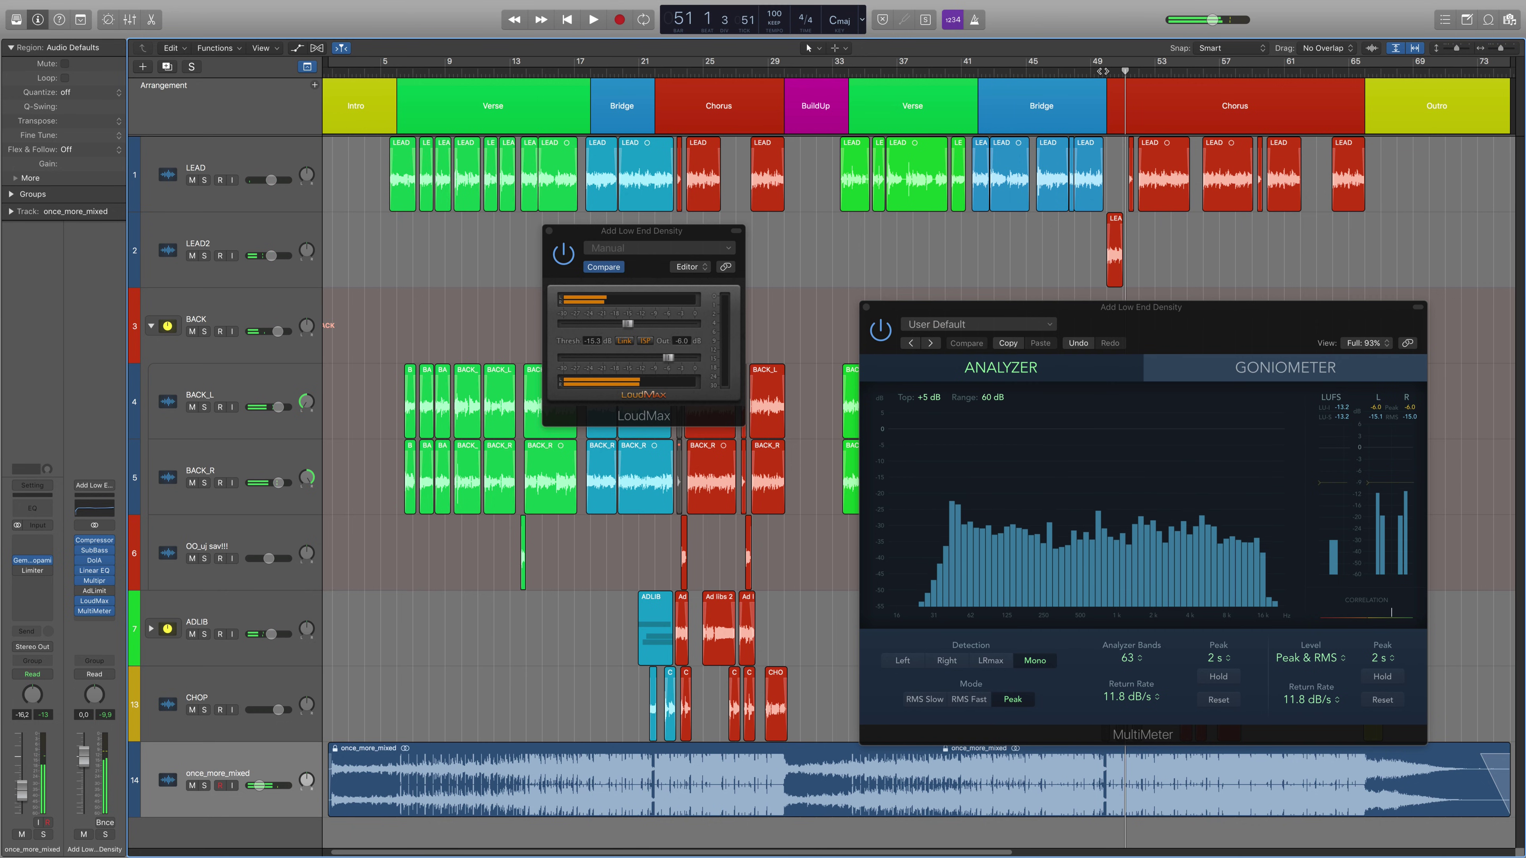